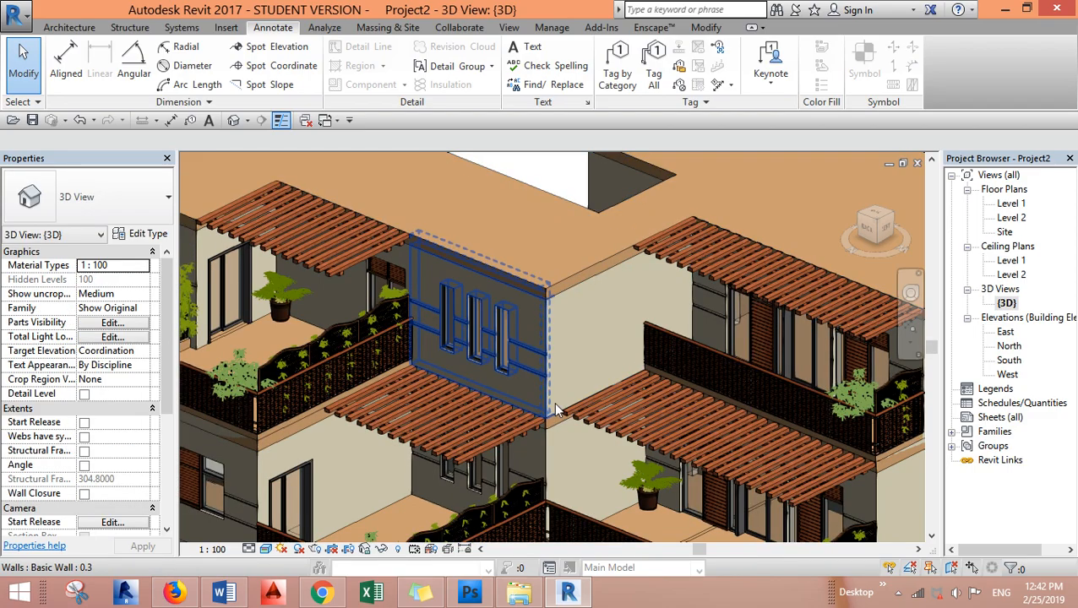
Open the material selection for the structure layer of the 0.3 wall type, using the wall beside the middle-floor balcony.
click(552, 453)
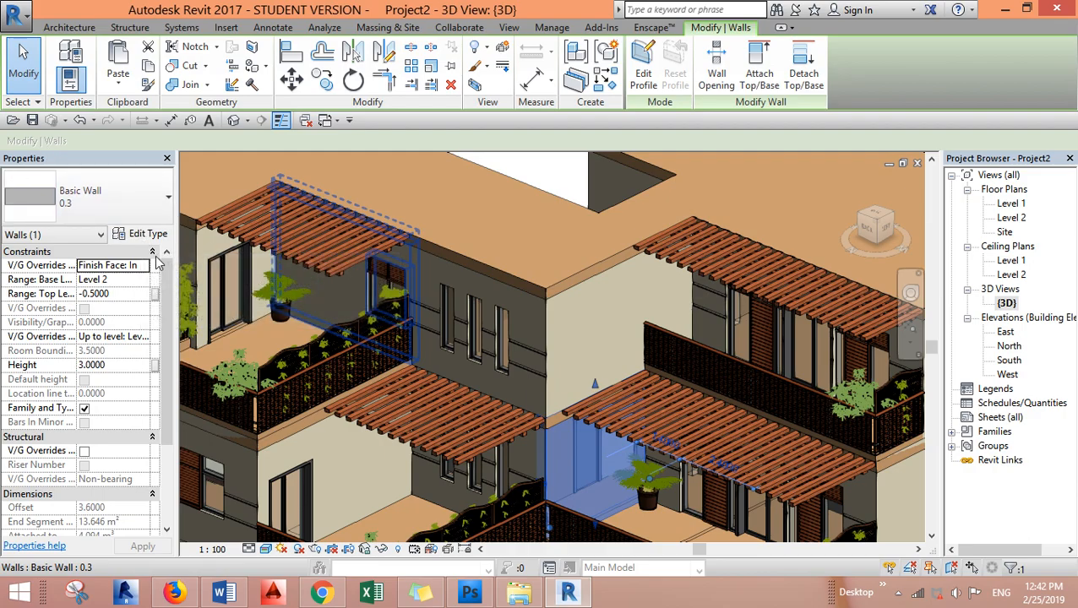
click(137, 234)
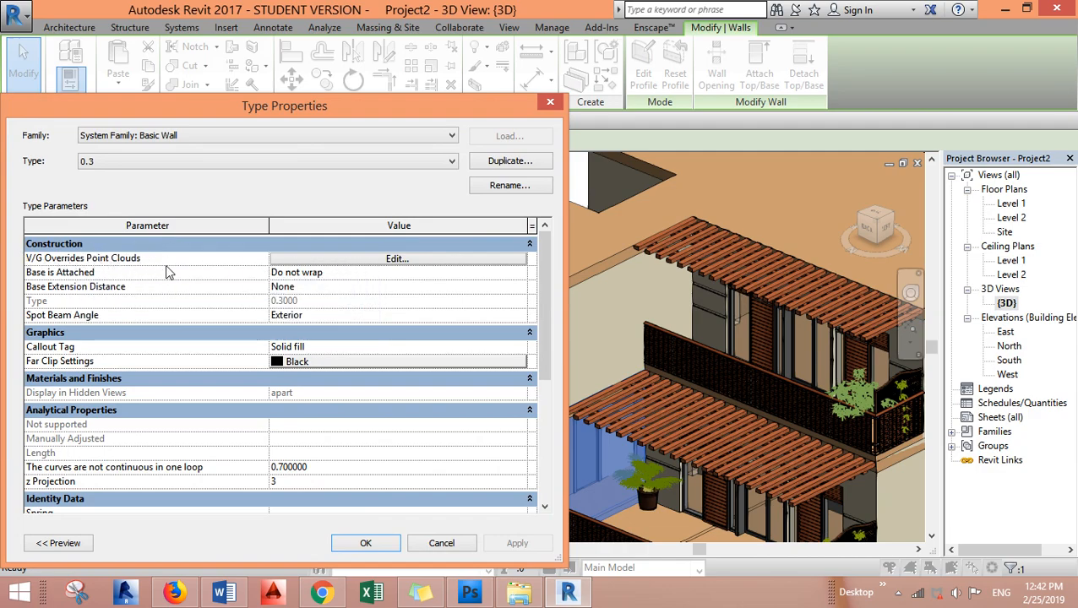
click(395, 259)
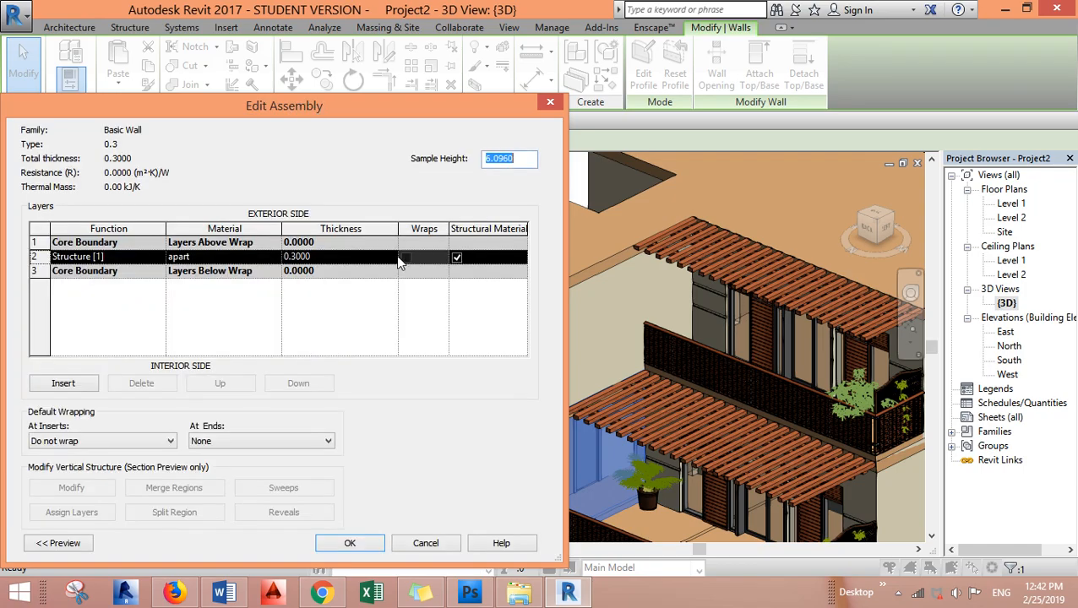
click(276, 262)
click(275, 257)
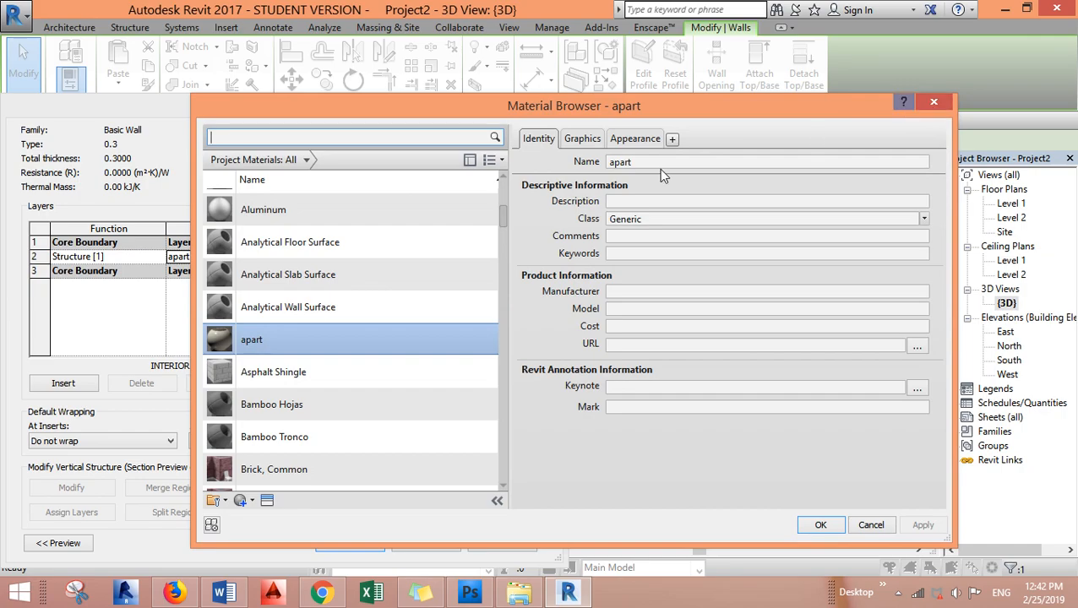
Reopen the structure layer's material selection and search the project materials for concrete.
click(946, 101)
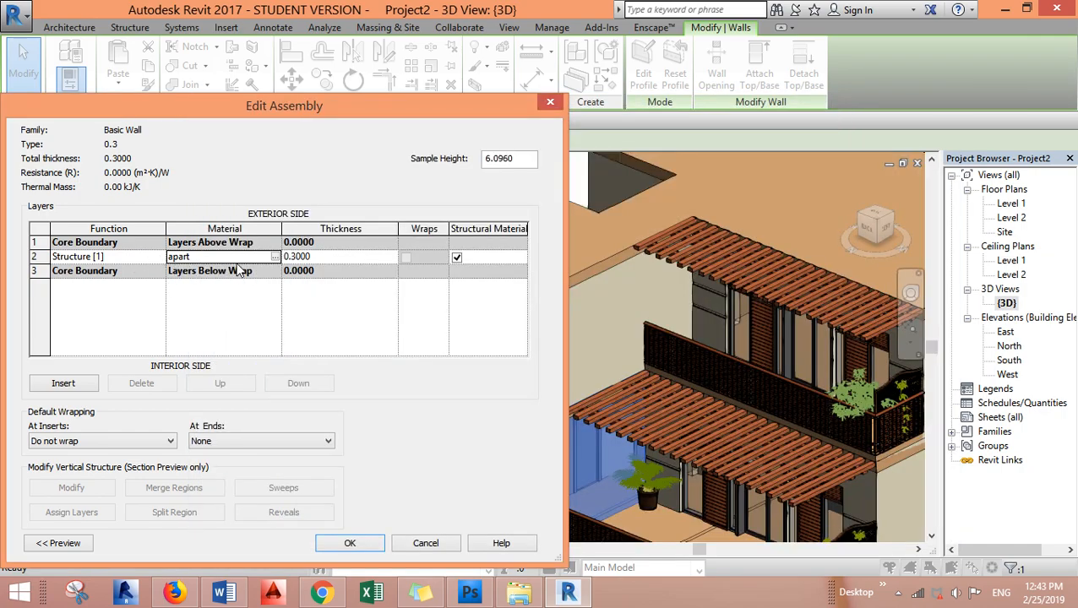
click(275, 257)
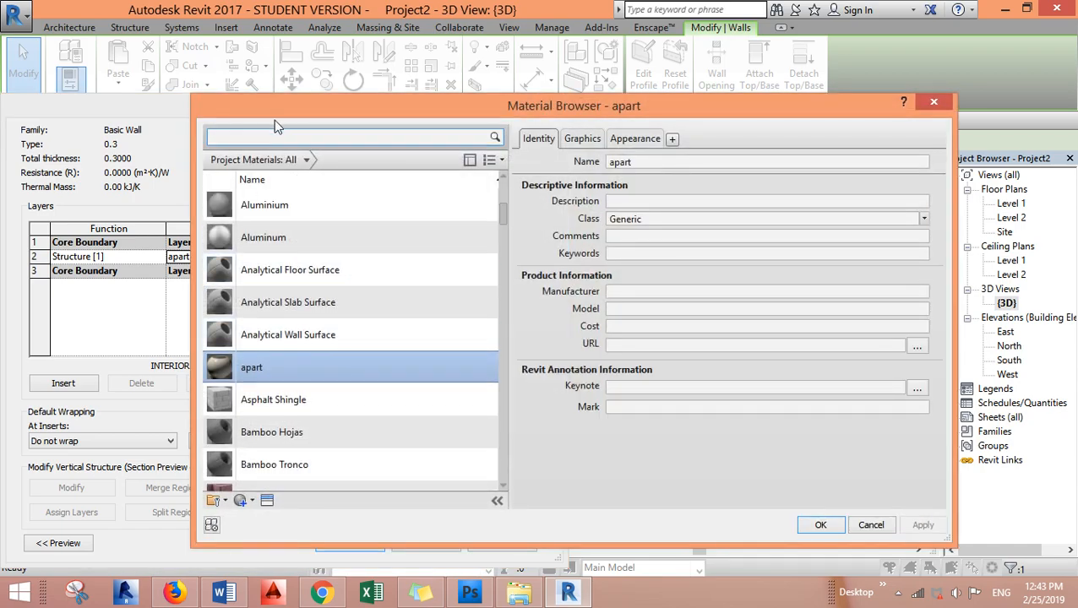
click(282, 138)
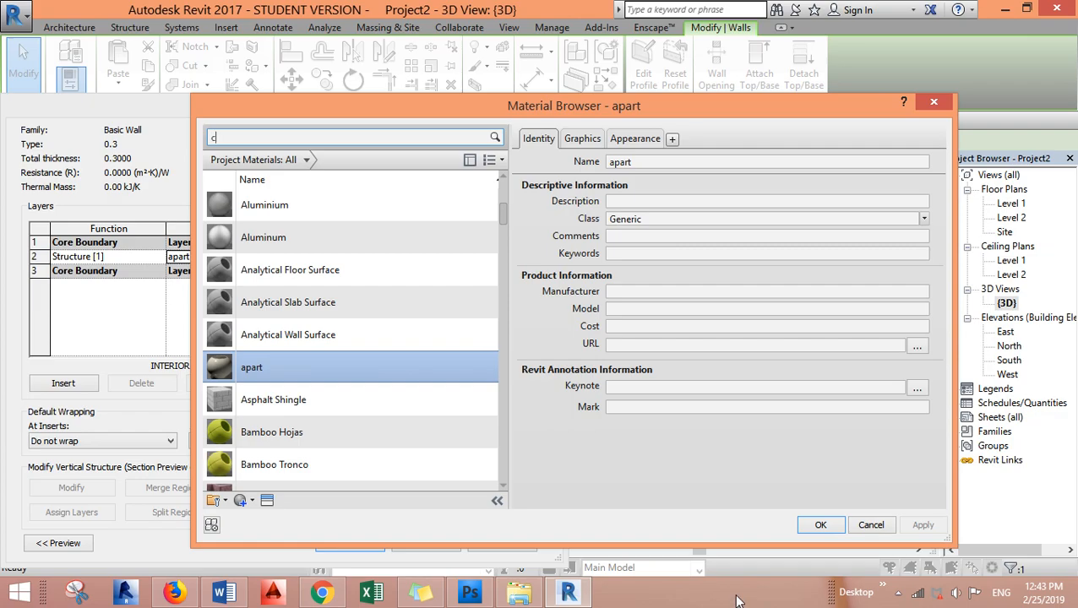
text(concrete)
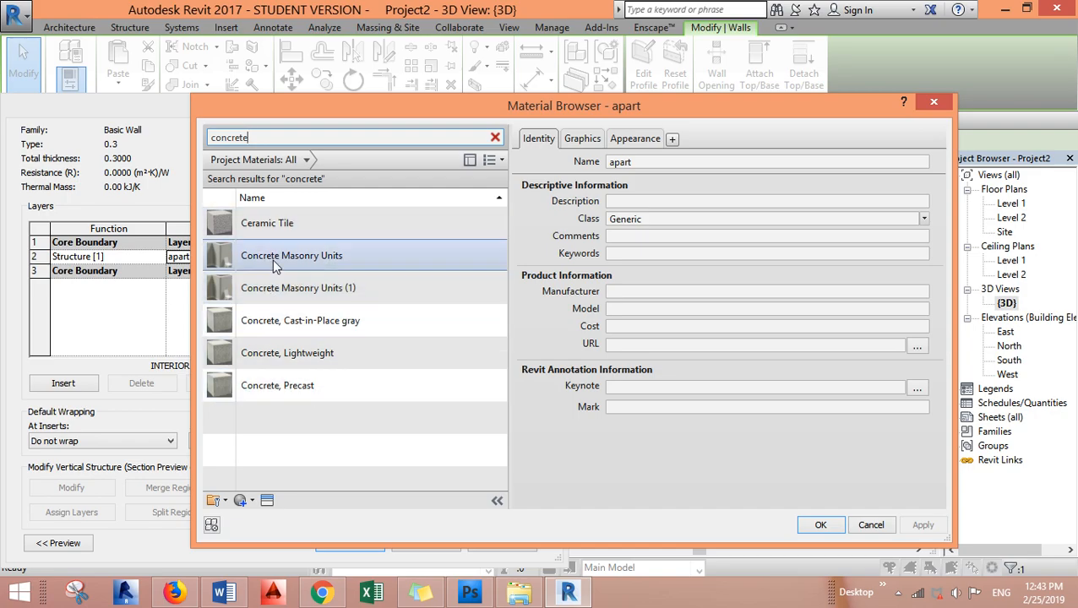
Create a new project material and rename it beige.
click(242, 501)
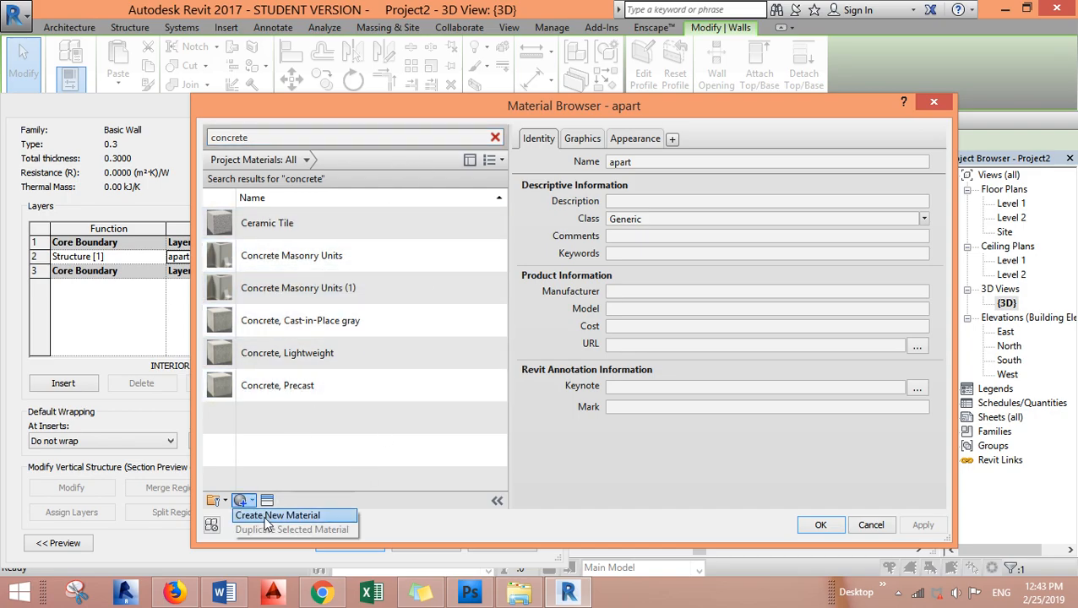
click(287, 517)
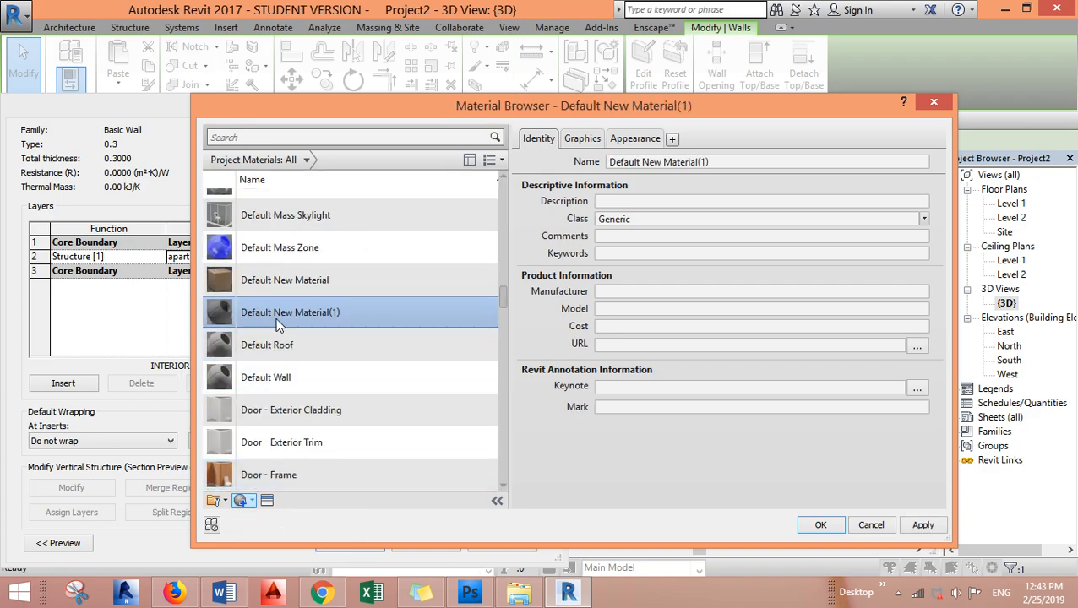
right_click(281, 316)
click(321, 362)
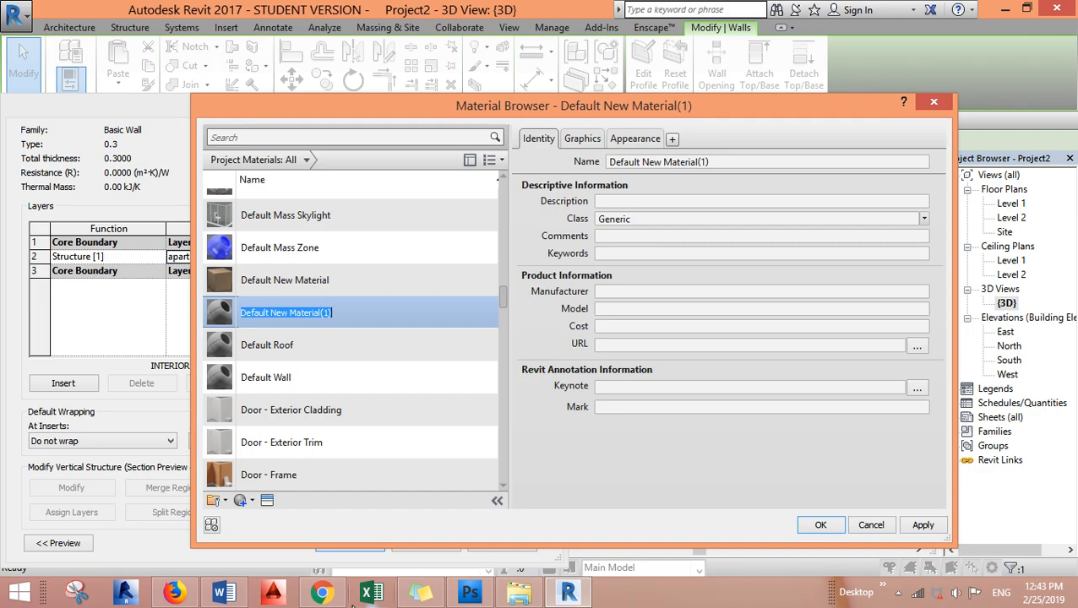
mouse_move(342, 601)
text(beige)
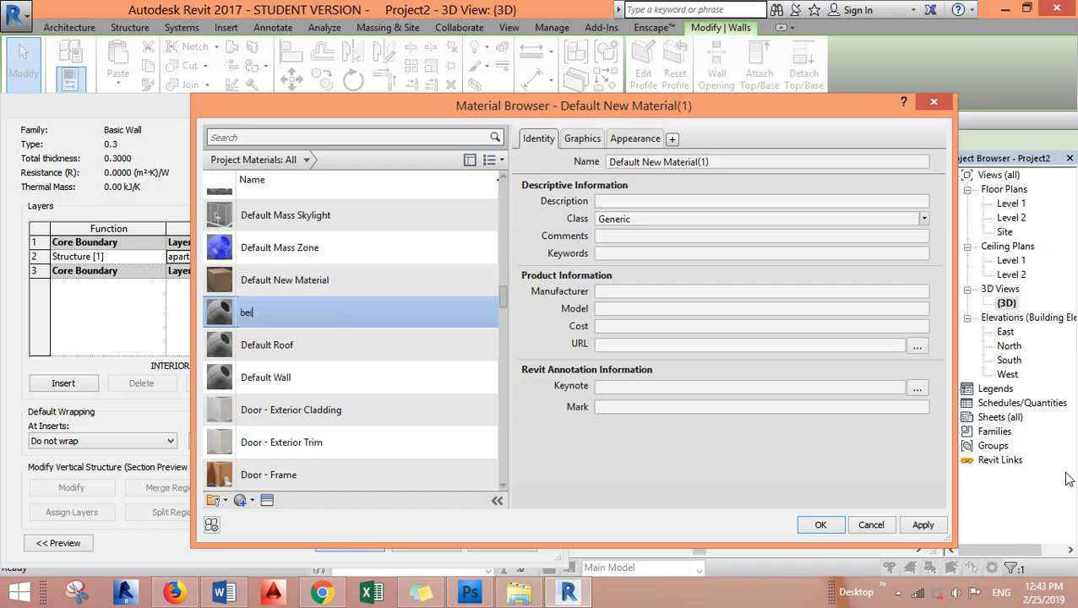
Open the appearance assets for the beige material and look through the Paint category of the Appearance Library.
click(268, 502)
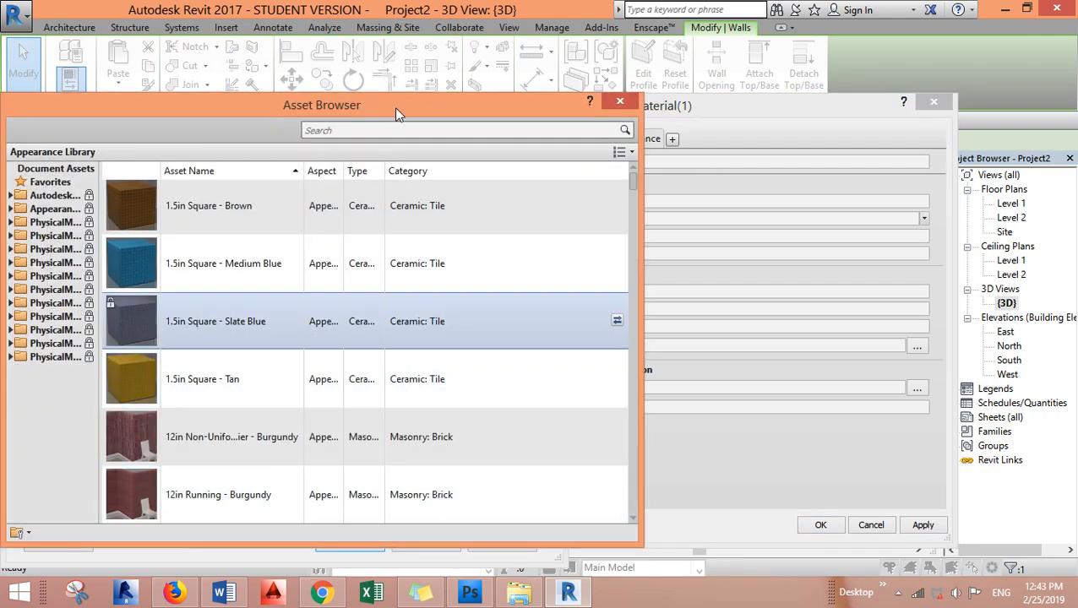
drag(397, 113, 611, 106)
click(618, 135)
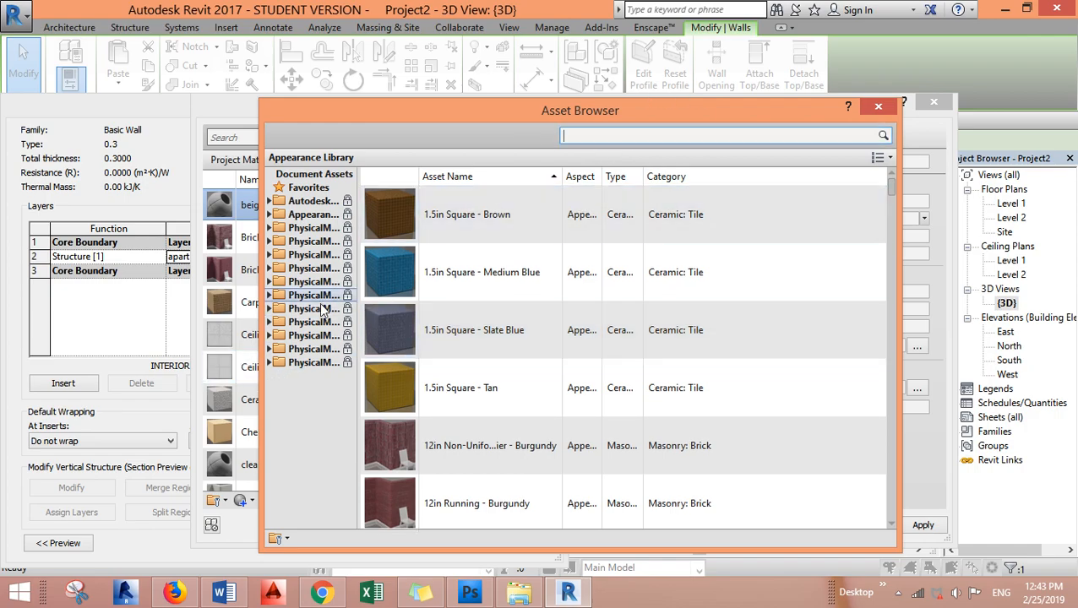
click(269, 214)
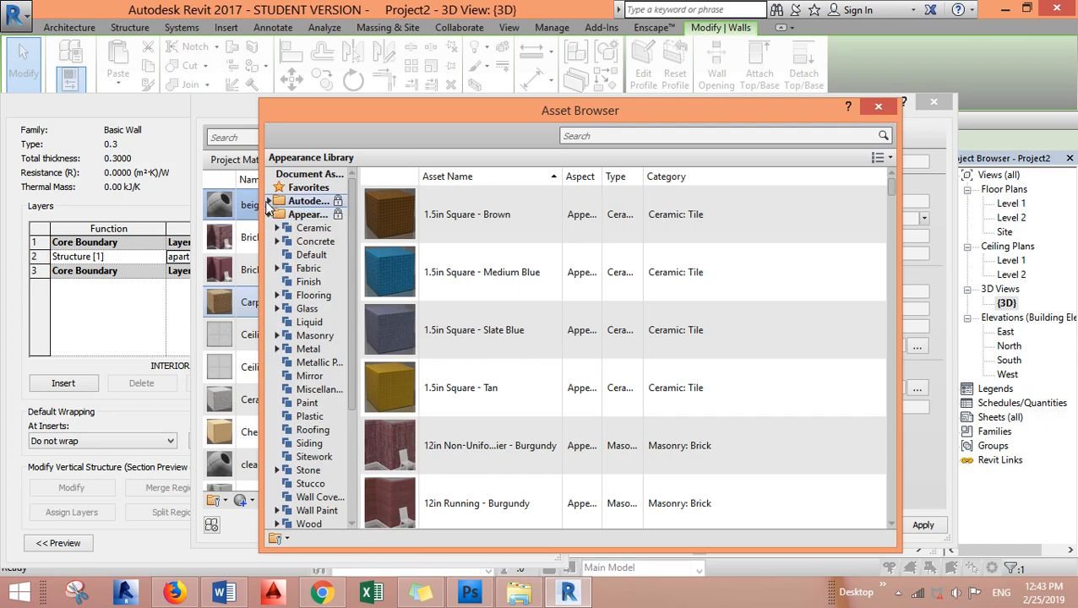
click(270, 201)
click(269, 202)
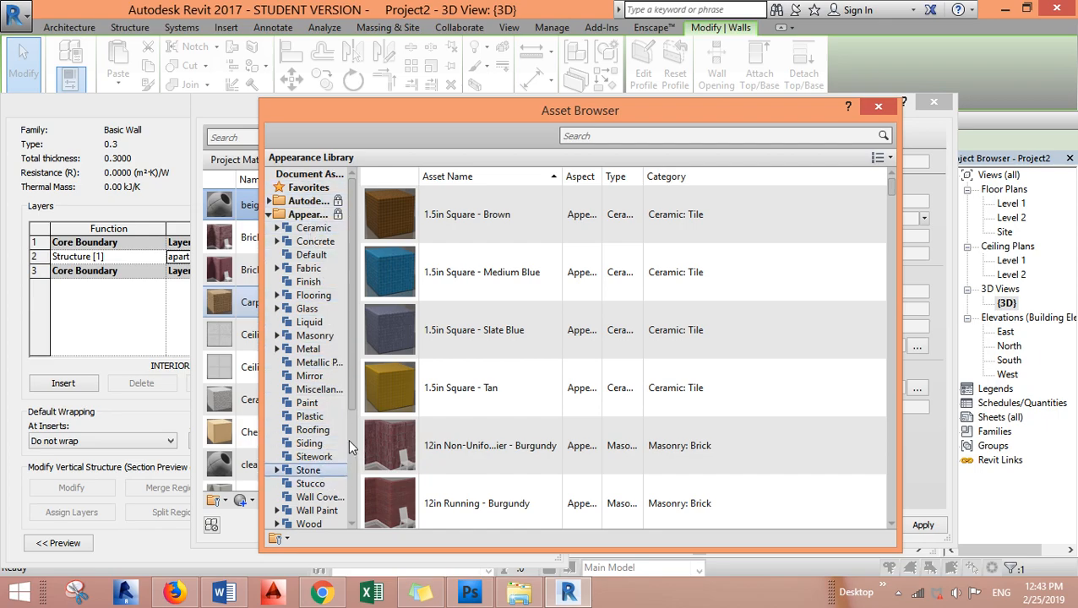
scroll(353, 411, down, 1)
scroll(352, 411, down, 2)
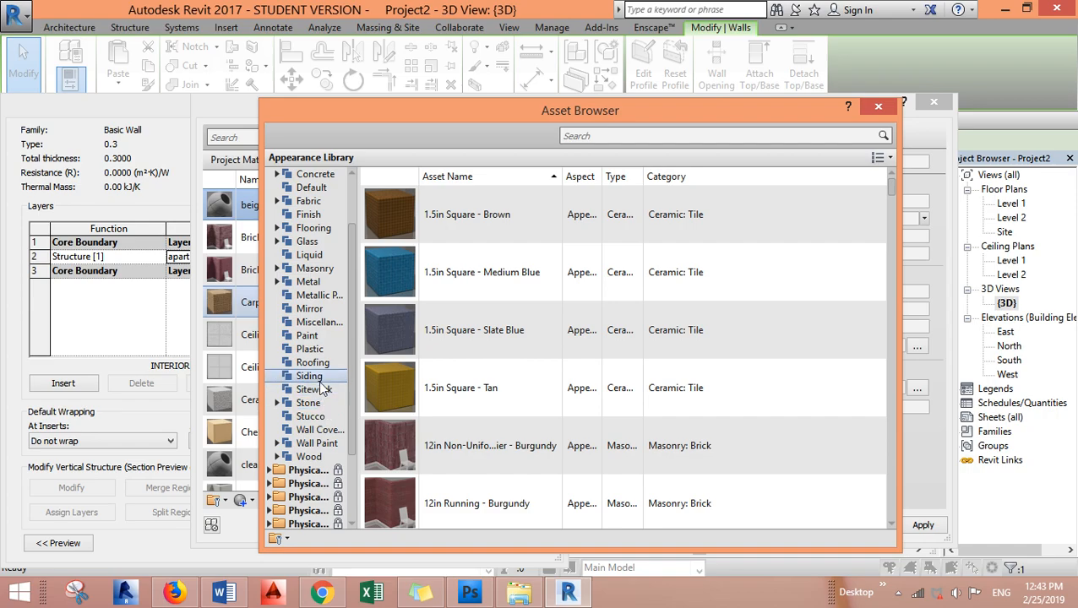
click(307, 337)
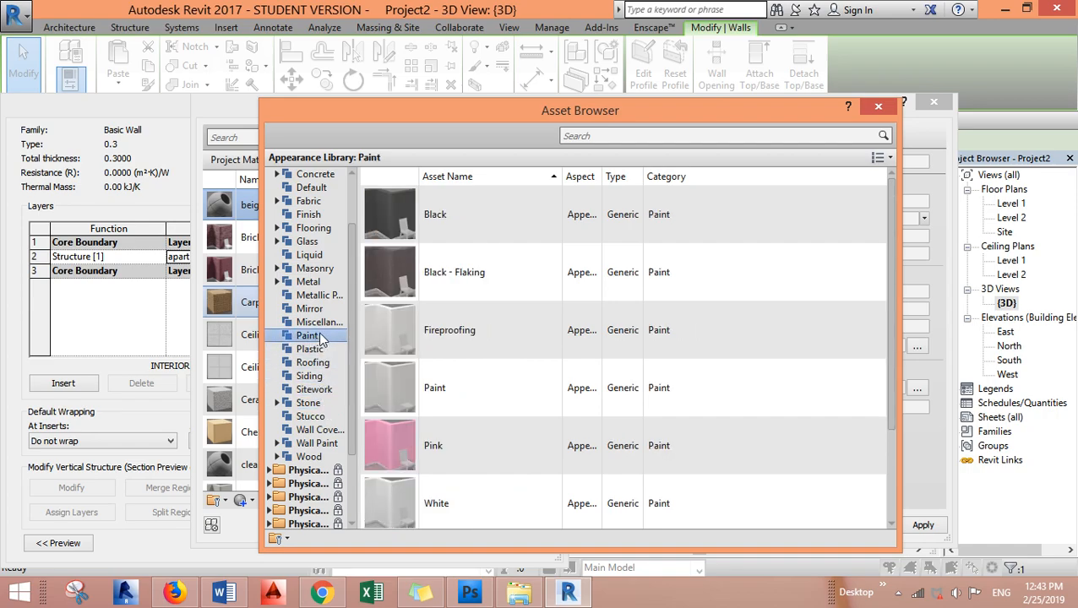
mouse_move(891, 196)
mouse_down()
mouse_move(897, 344)
mouse_move(897, 278)
mouse_up()
Search the appearance assets for "beig" and apply the glossy Light Beige wall paint to the beige material.
click(580, 136)
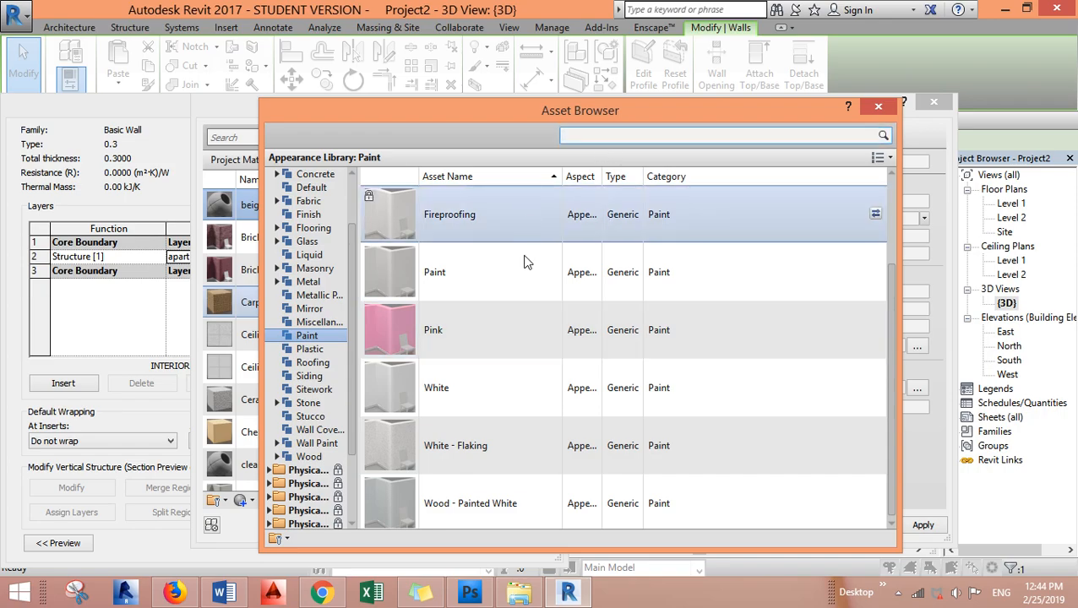
text(beig)
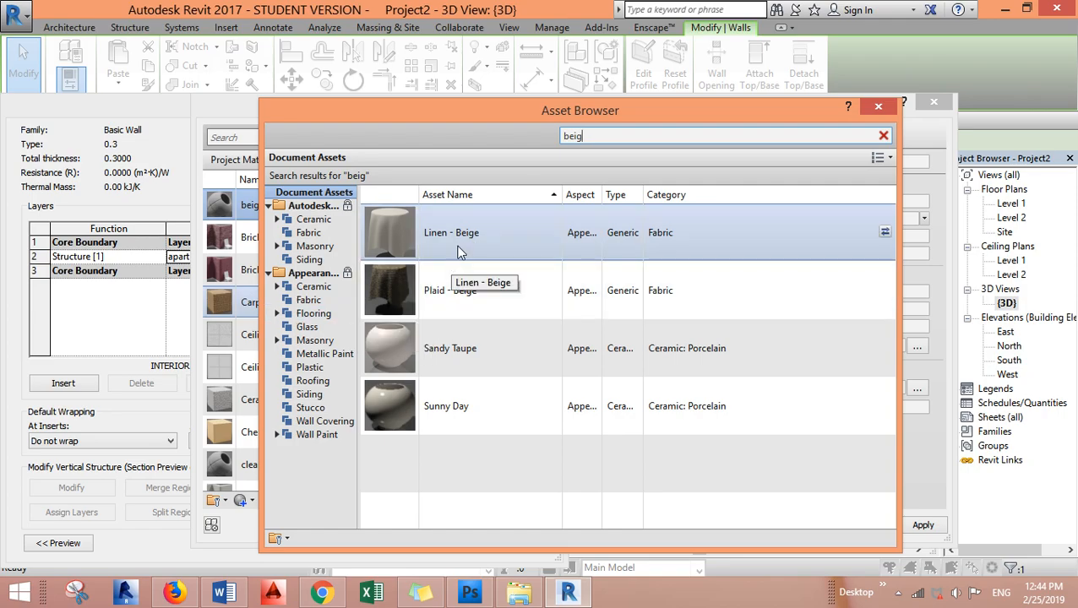
click(317, 435)
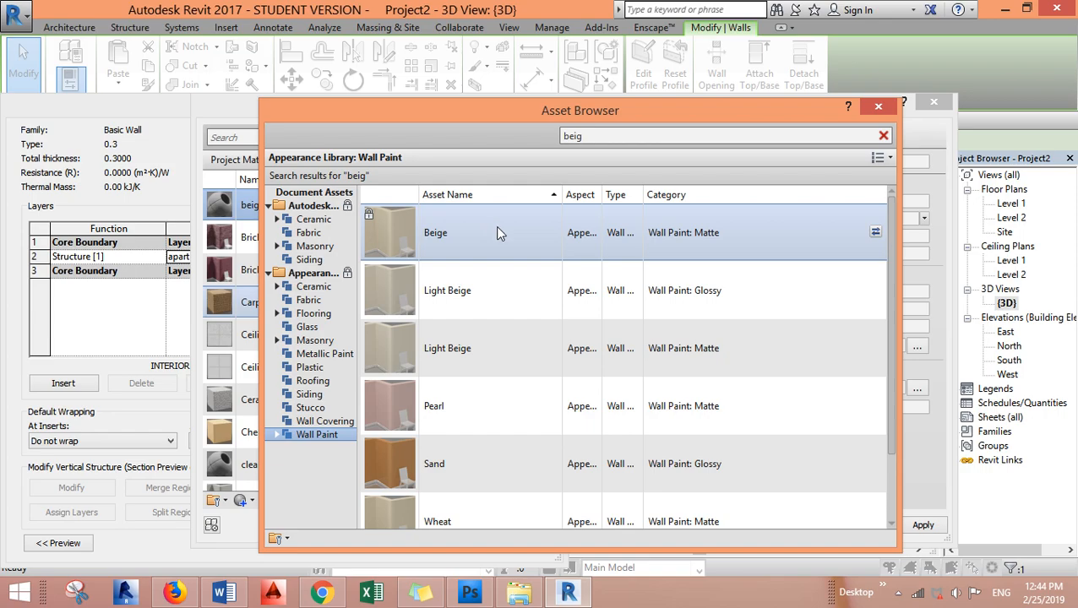
click(883, 135)
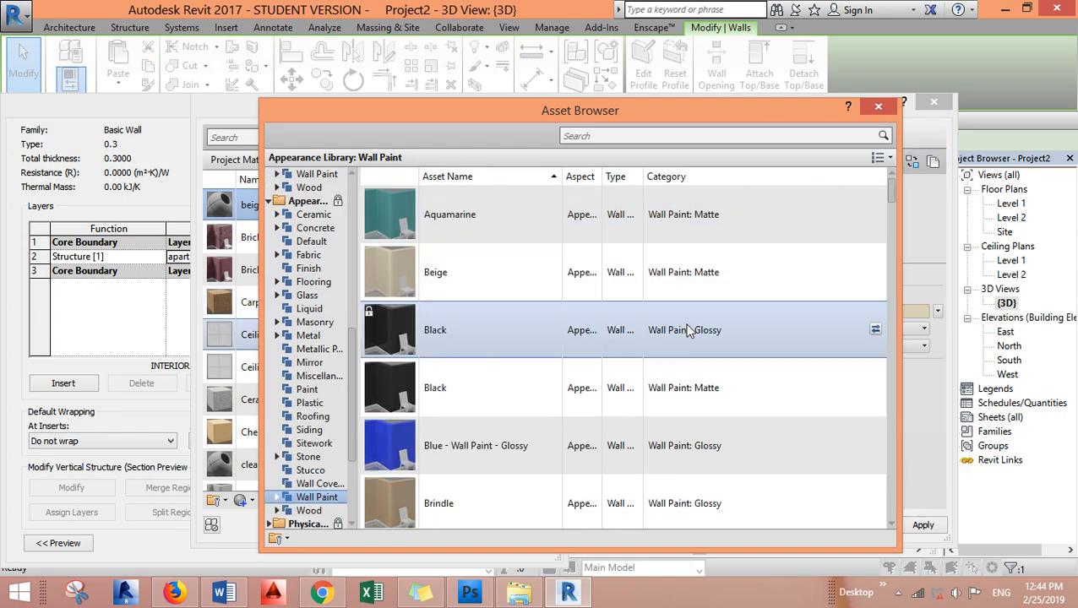
click(878, 106)
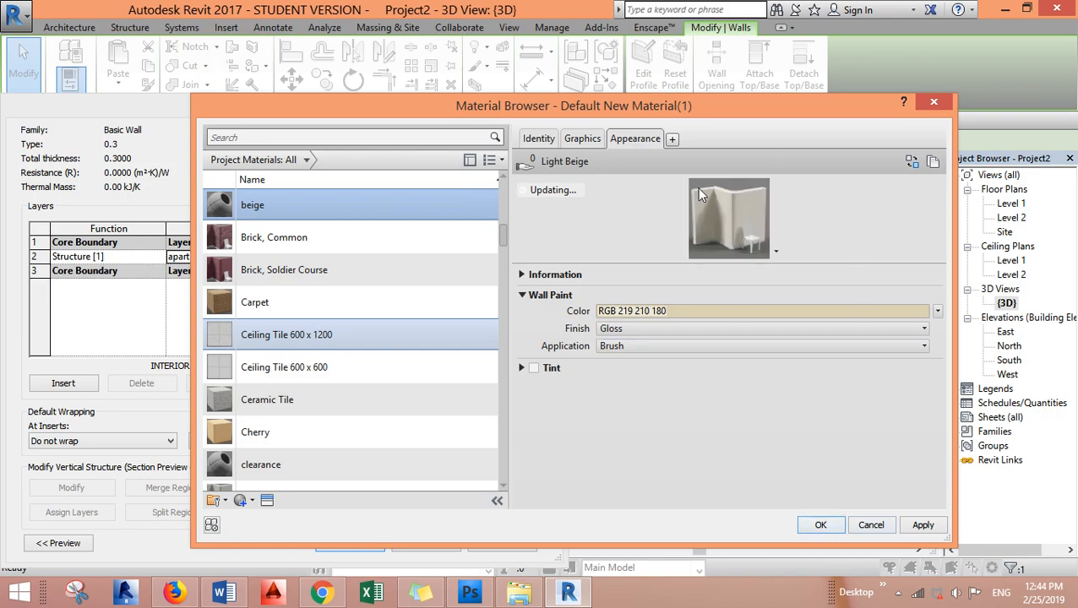
Set the finish of the beige material's wall paint to Flat/Matte.
click(674, 329)
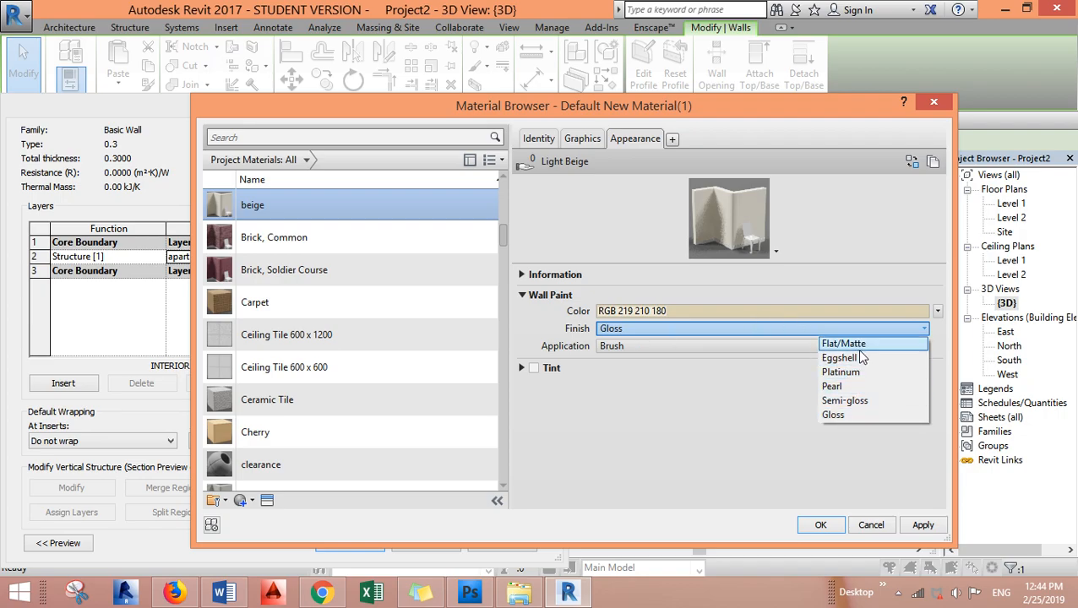
click(603, 455)
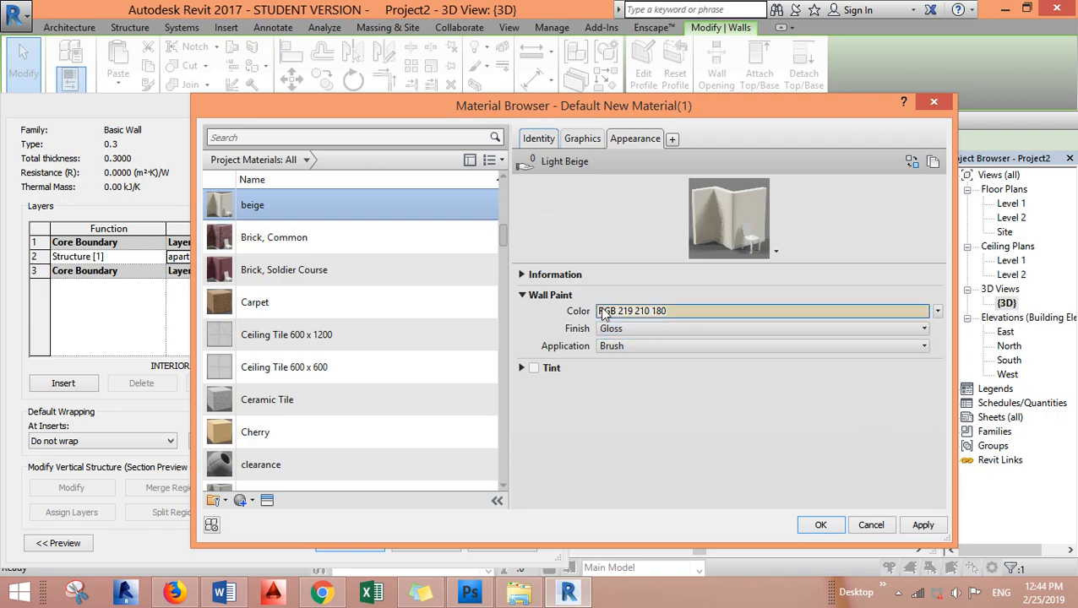
click(642, 329)
click(845, 343)
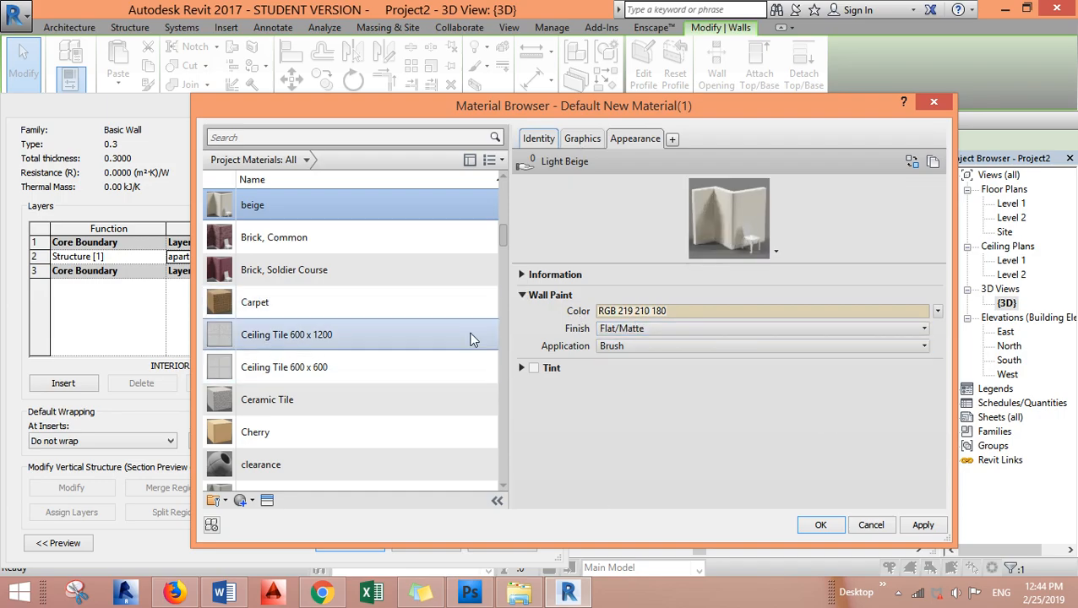
Assign the beige material to the structure layer of the 0.3 wall type and confirm the type changes.
click(832, 525)
click(345, 550)
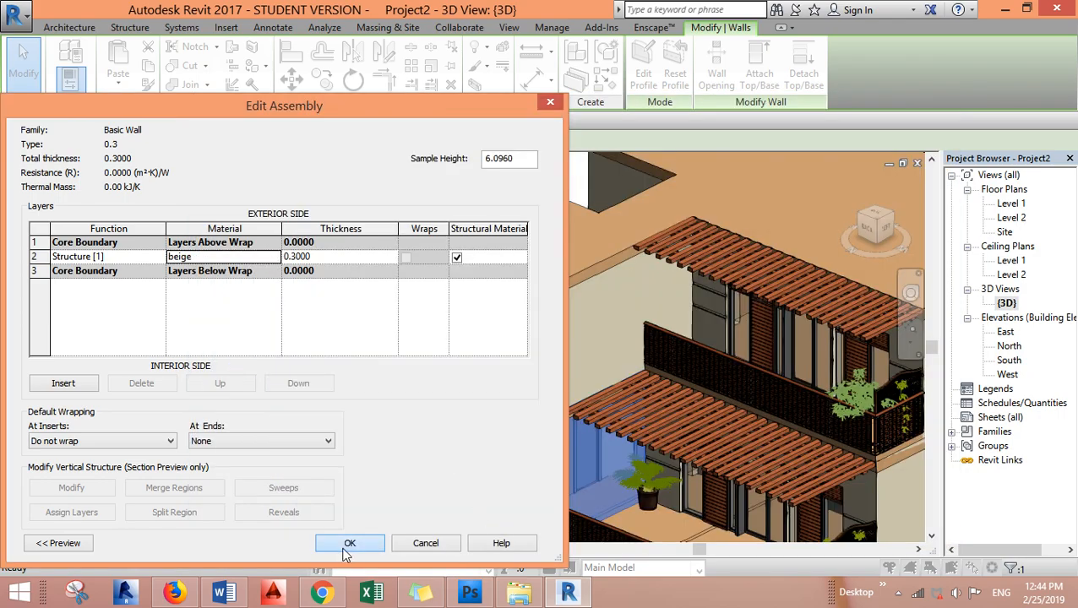
click(344, 544)
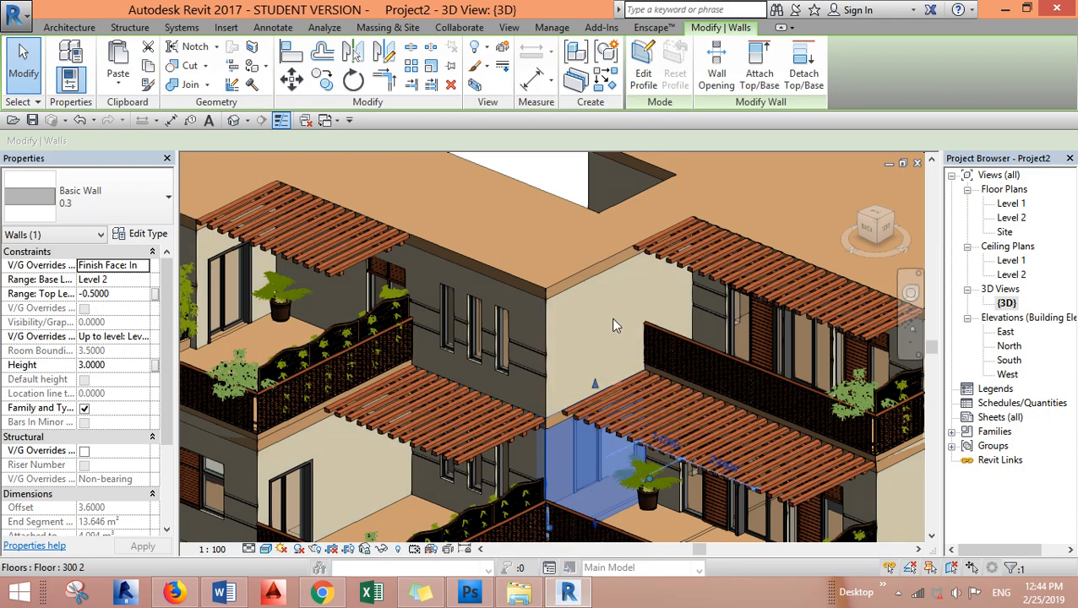
click(566, 186)
Open the material selection for the structure layer of the 300 2 floor type, using the slatted pergola over the upper balcony.
scroll(558, 462, up, 6)
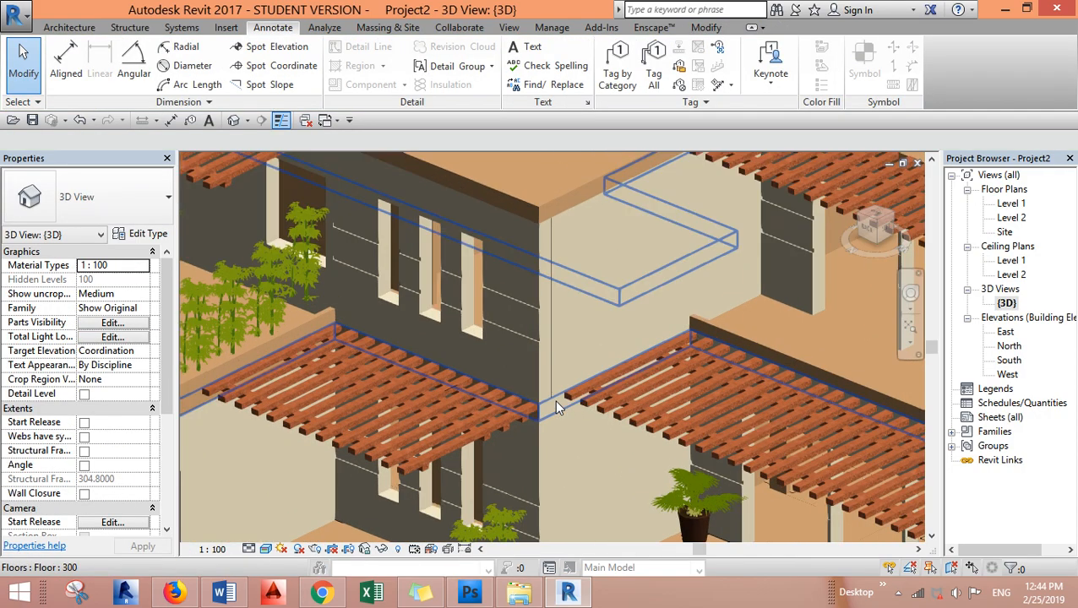
scroll(535, 372, down, 5)
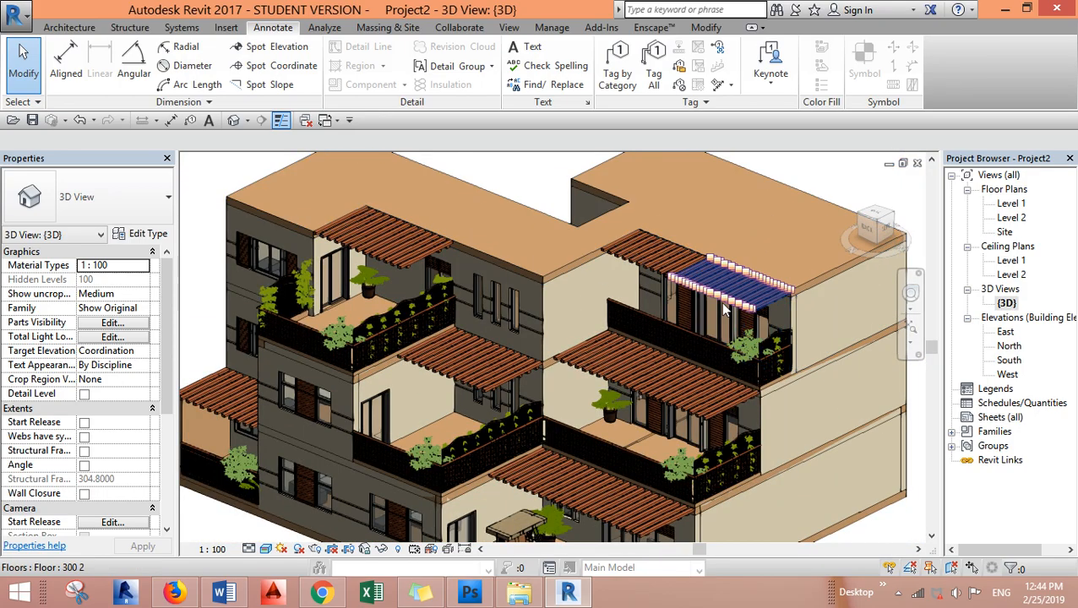
scroll(737, 291, up, 3)
scroll(744, 311, up, 5)
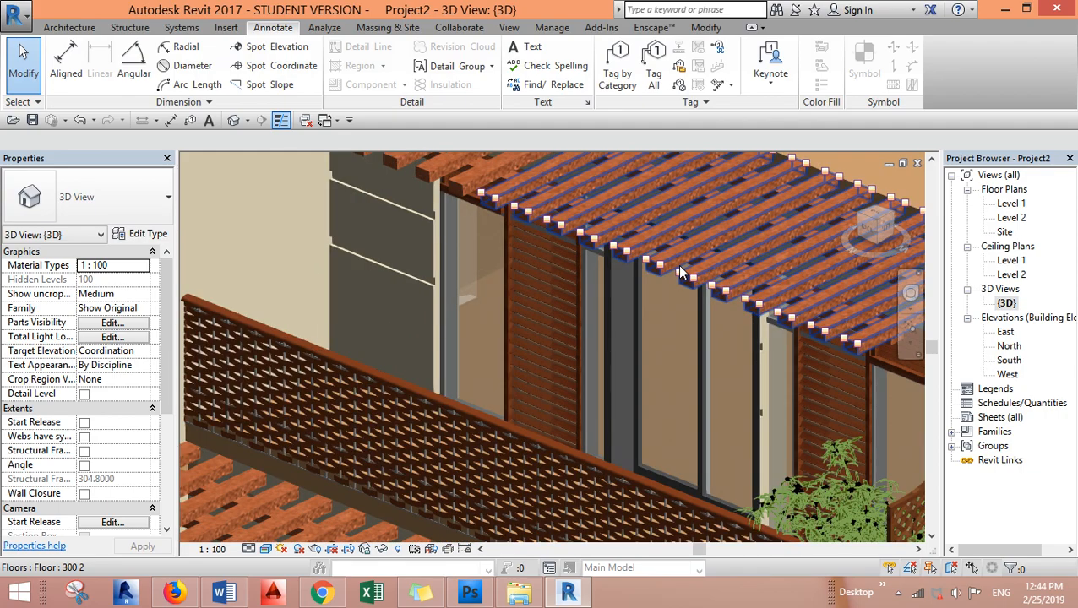
click(681, 258)
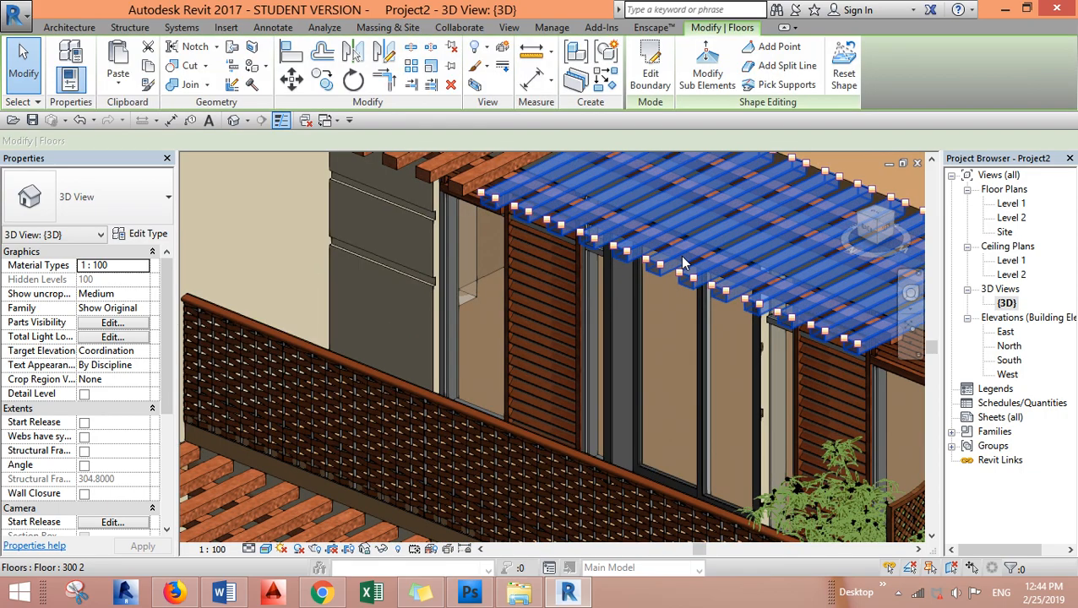
click(140, 234)
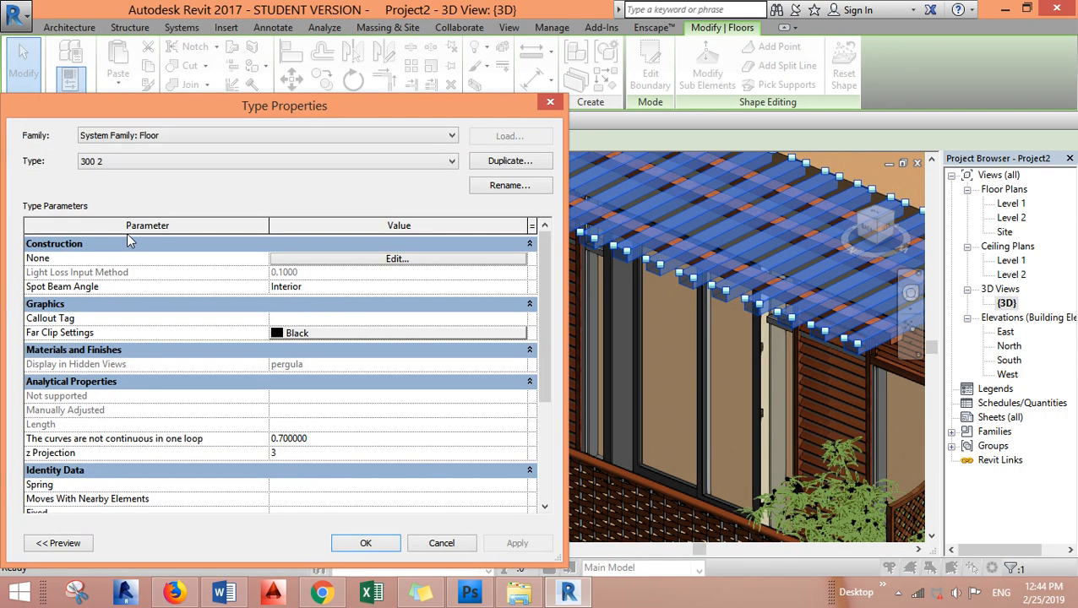
click(397, 259)
click(240, 259)
click(244, 257)
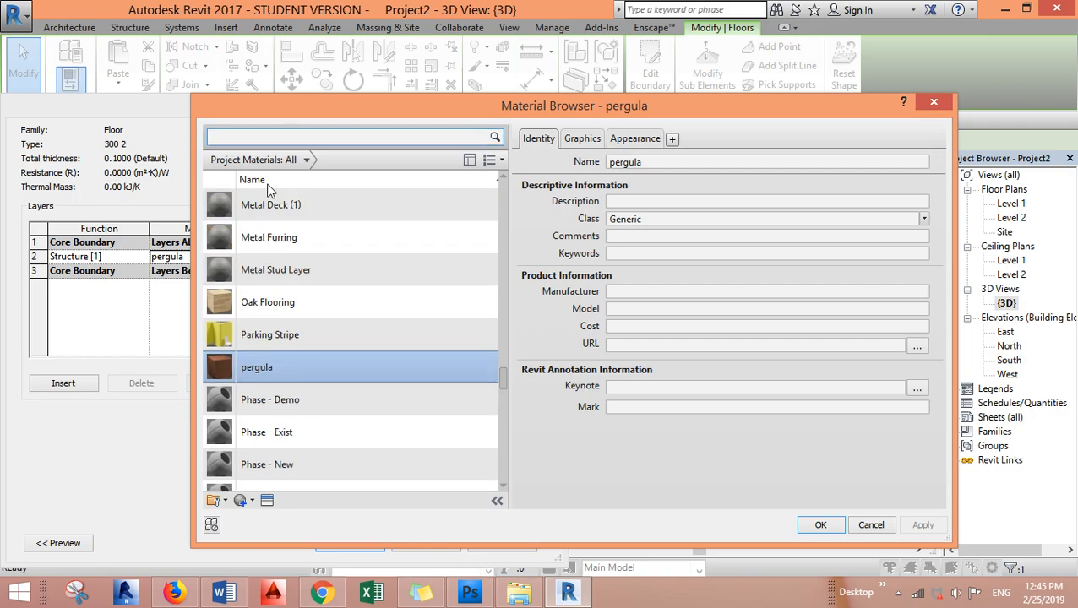
Search the project materials for wood.
click(309, 154)
click(302, 142)
text(wood)
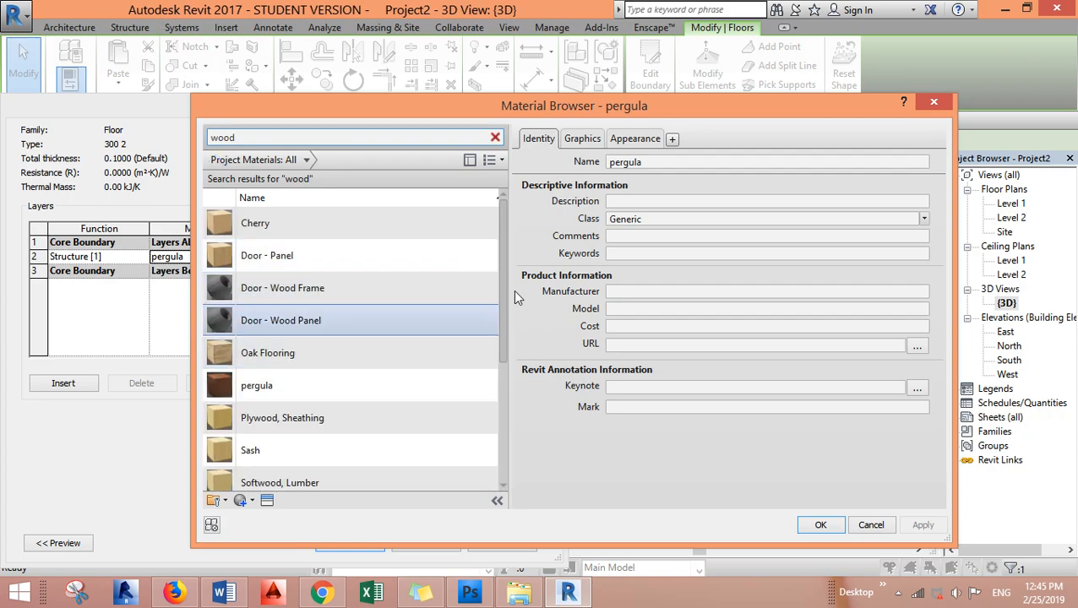
Create a new project material and name it p.
scroll(500, 254, down, 2)
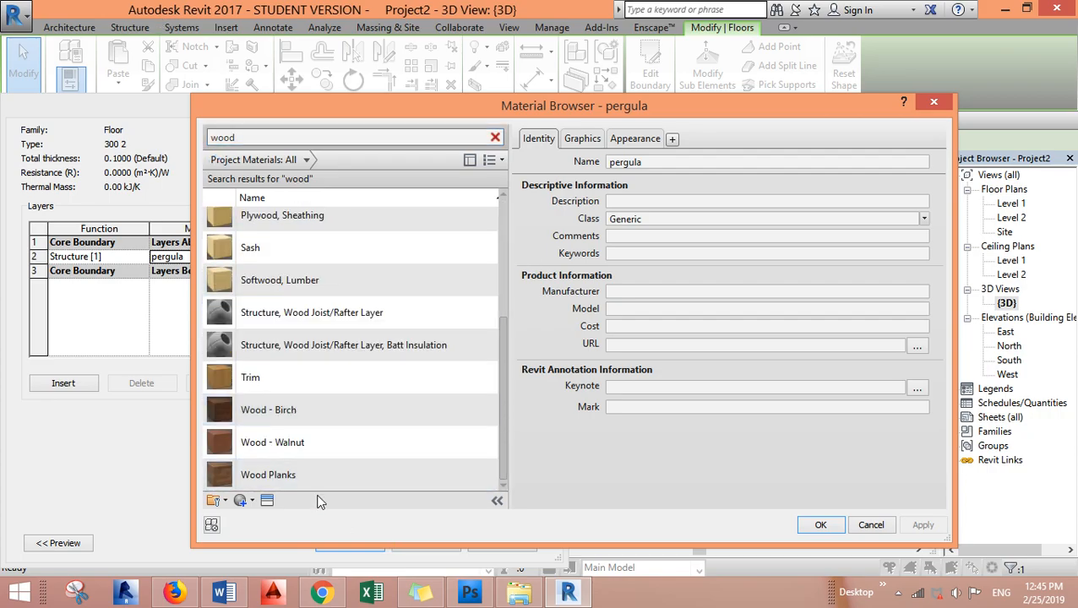
click(241, 503)
click(288, 512)
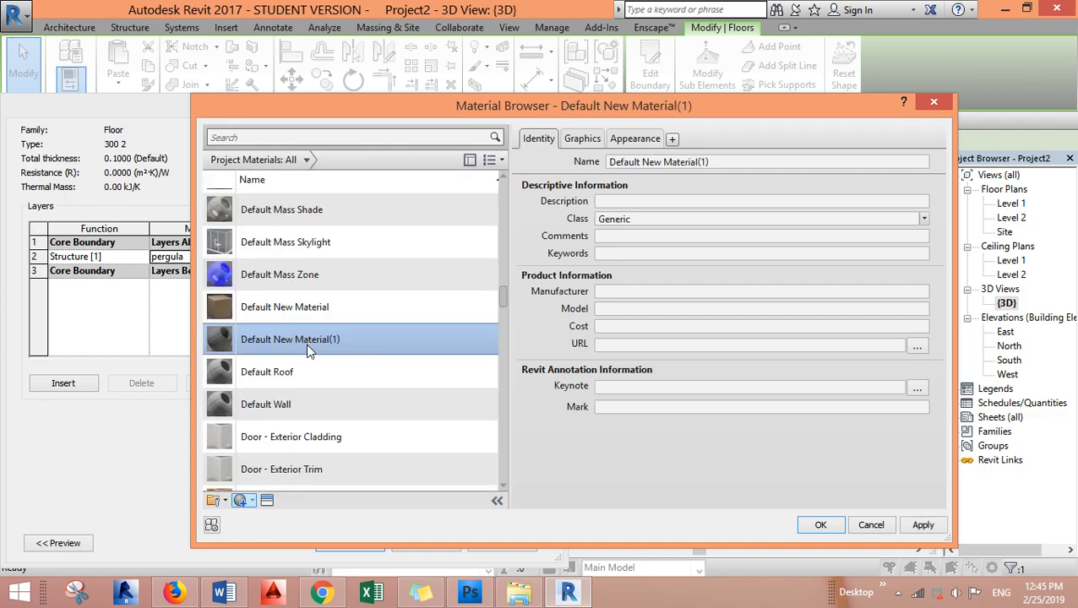
right_click(306, 344)
click(354, 391)
text(p)
Search the appearance library for wood and give the p material the Beechwood - Galliano appearance.
click(266, 501)
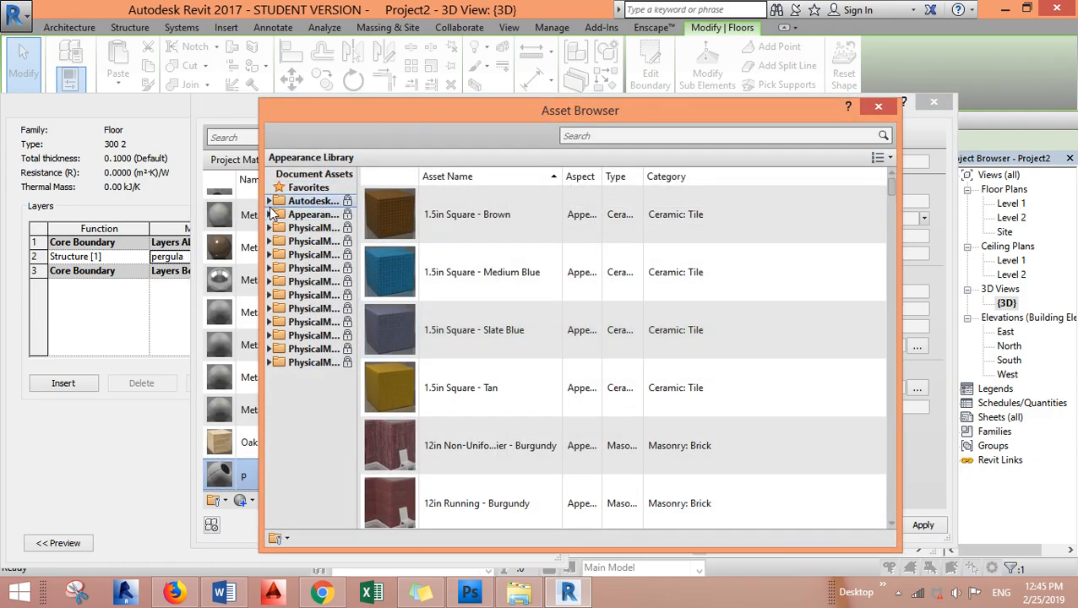
click(697, 137)
text(woo)
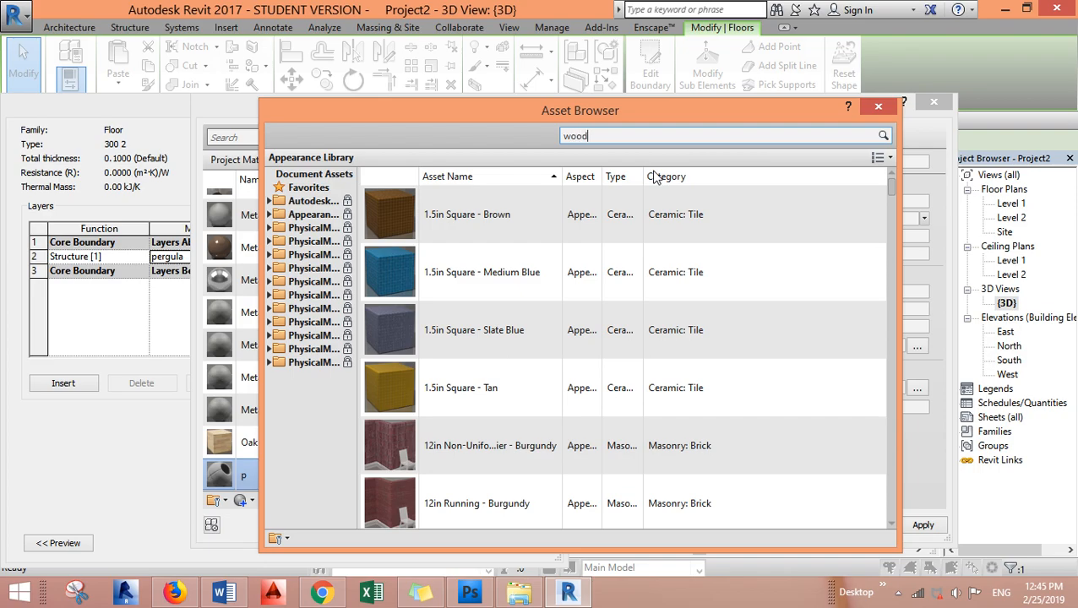
text(d)
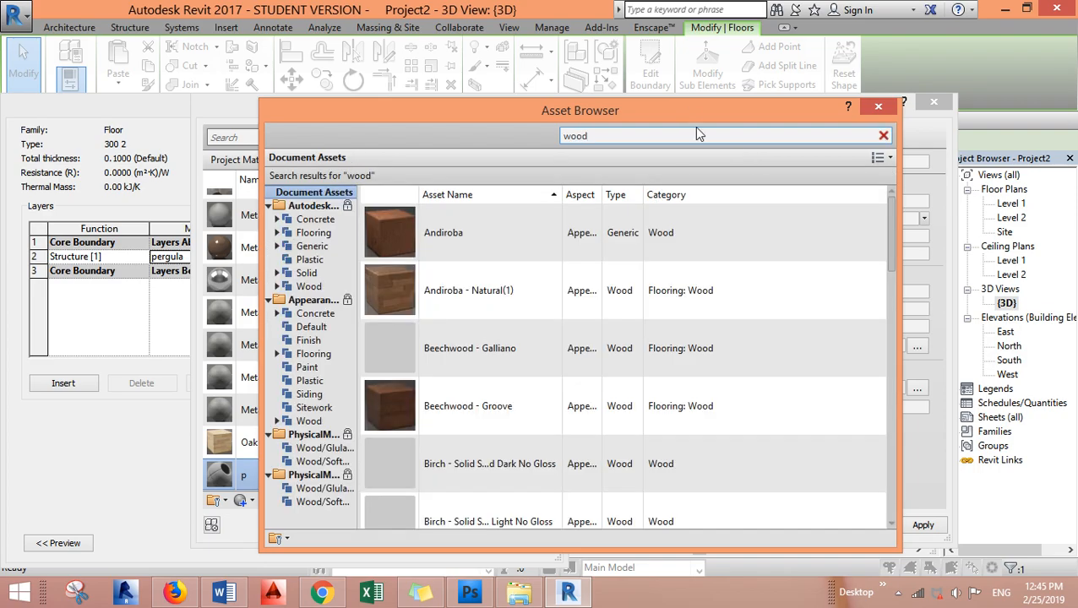
drag(892, 234, 907, 218)
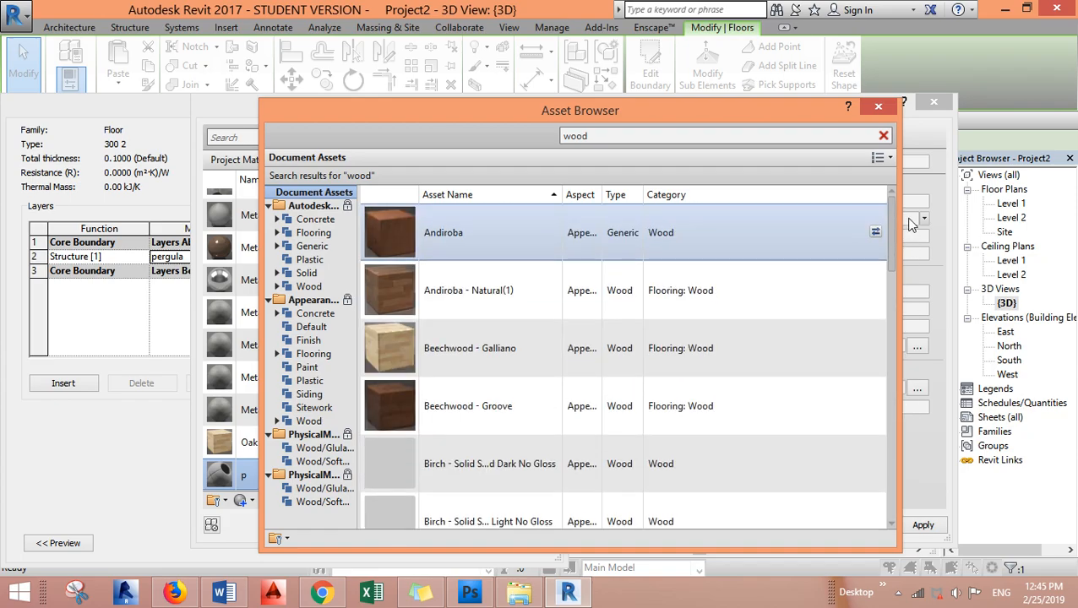
double_click(515, 360)
click(892, 108)
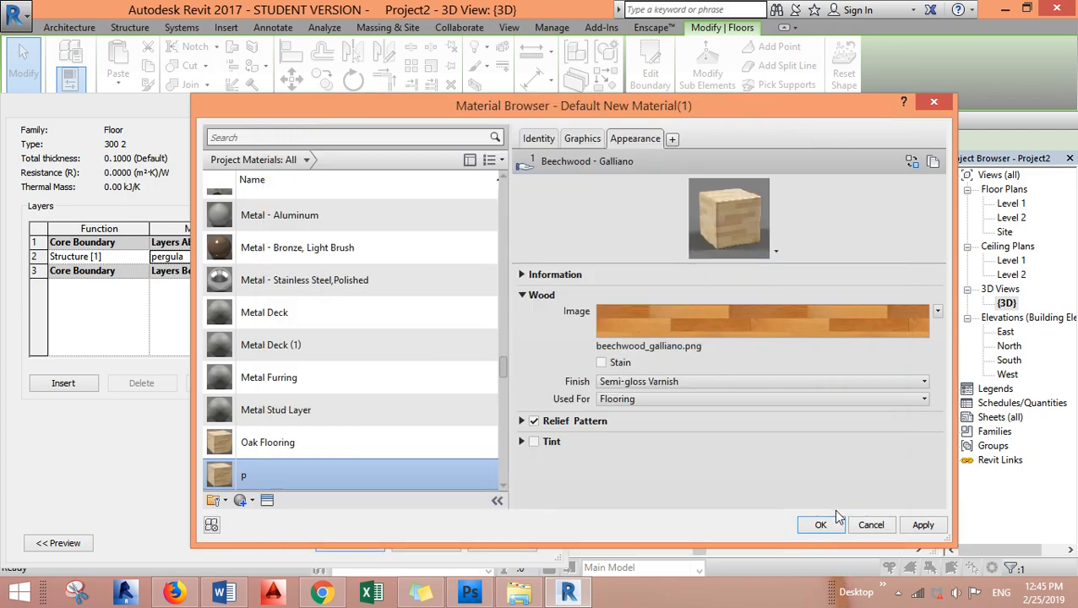
Assign the p material to the structure layer of the 300 2 floor type and confirm the type changes.
click(822, 525)
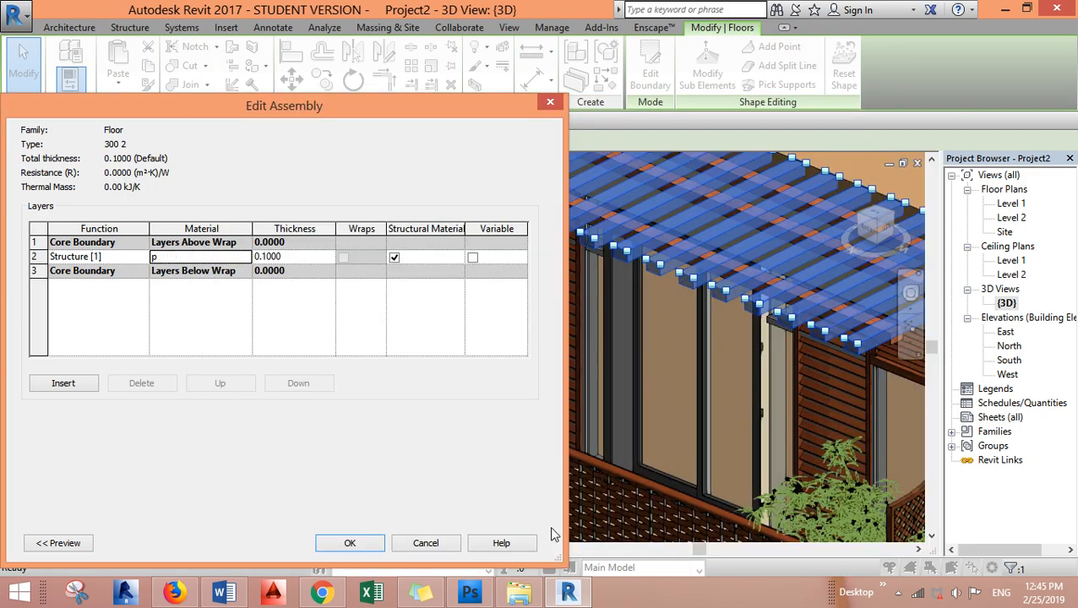
click(334, 549)
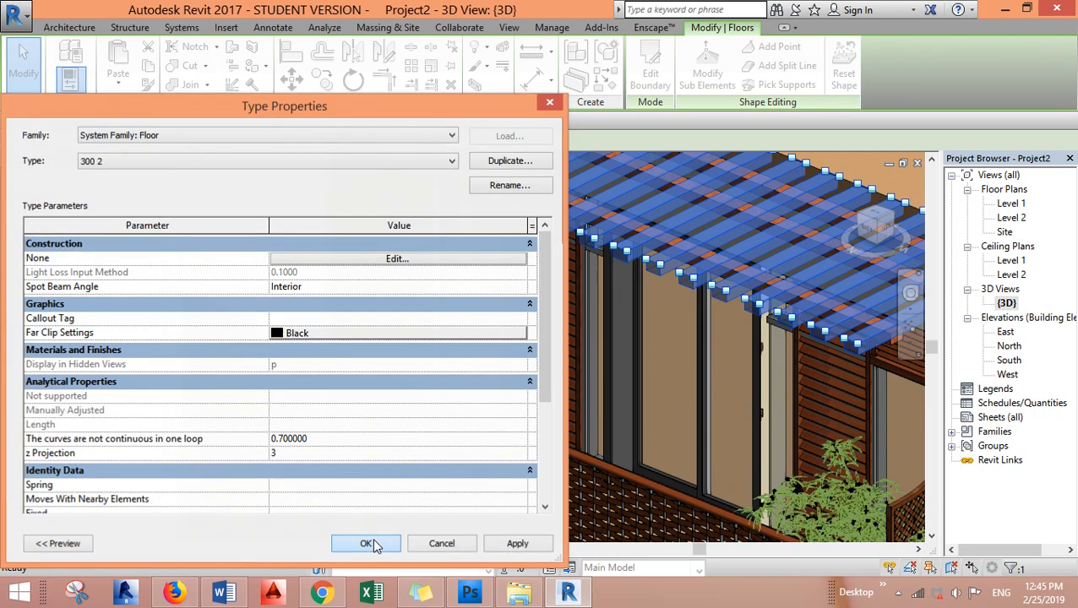
click(373, 541)
scroll(400, 234, down, 5)
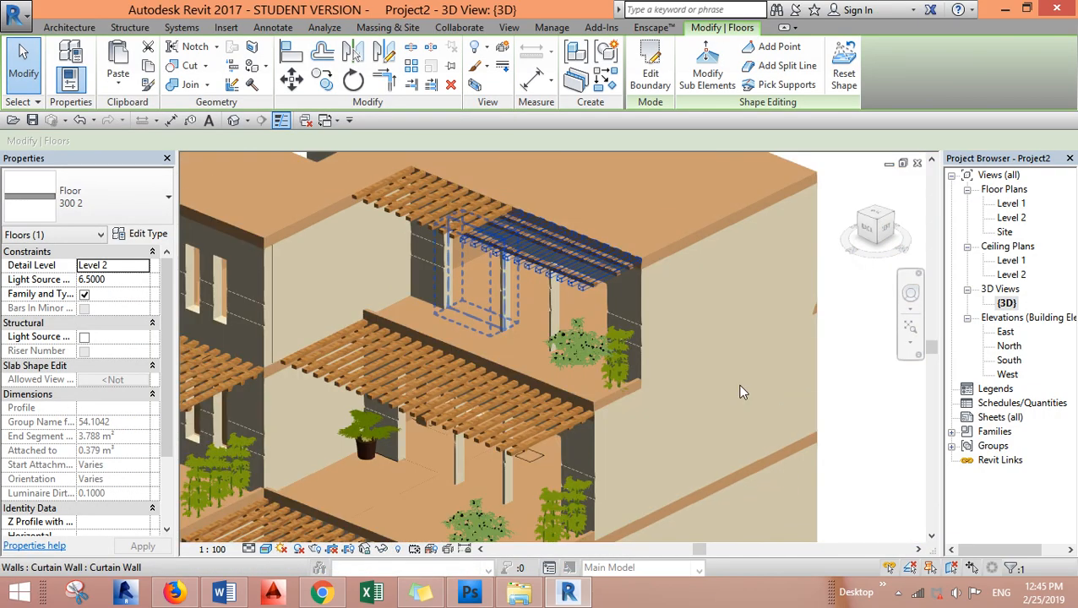
click(817, 401)
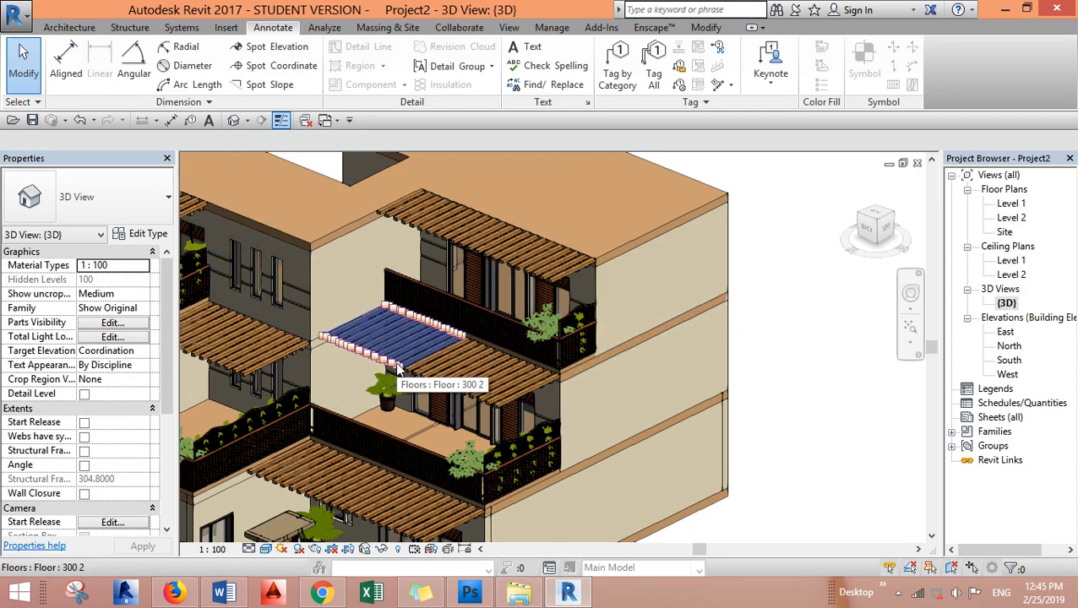
Select both adjoining floor sections of the slatted pergola over the balcony below the topmost one.
scroll(461, 395, up, 2)
middle_drag(460, 396, 587, 201)
click(587, 201)
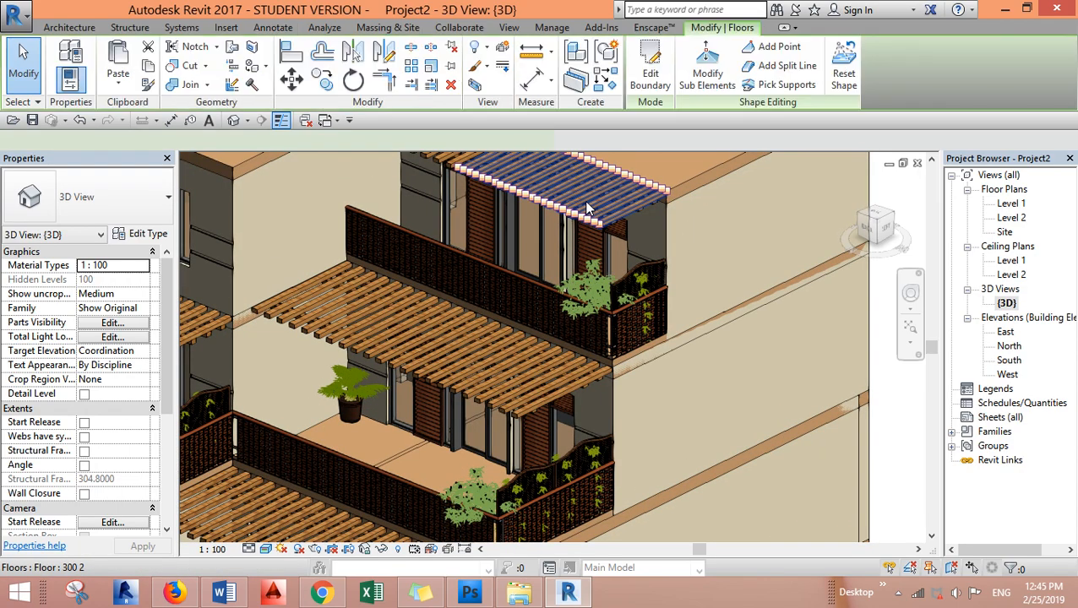
click(528, 351)
click(621, 212)
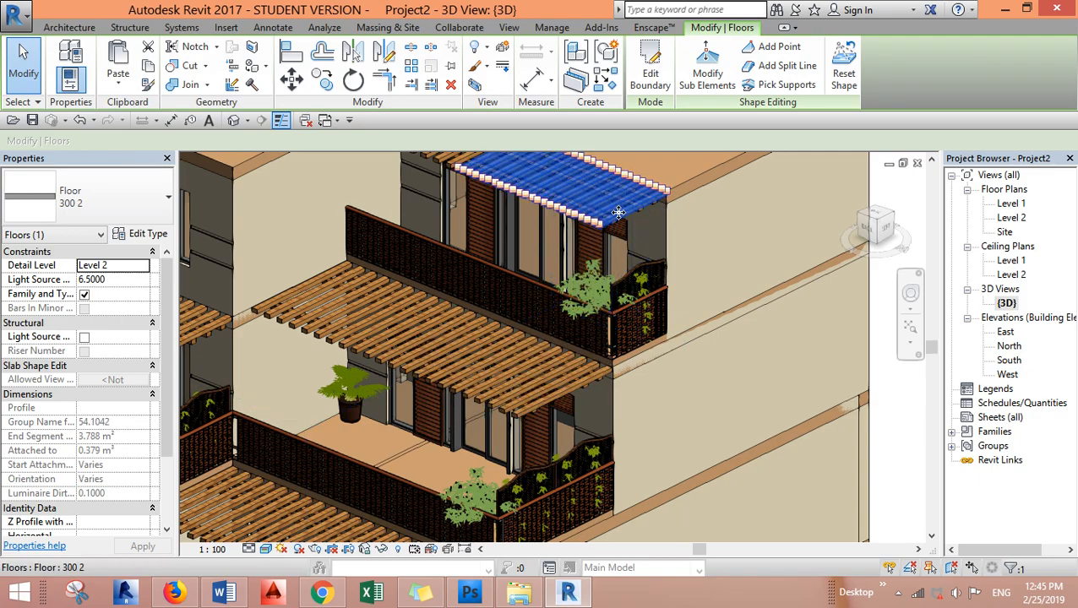
click(530, 412)
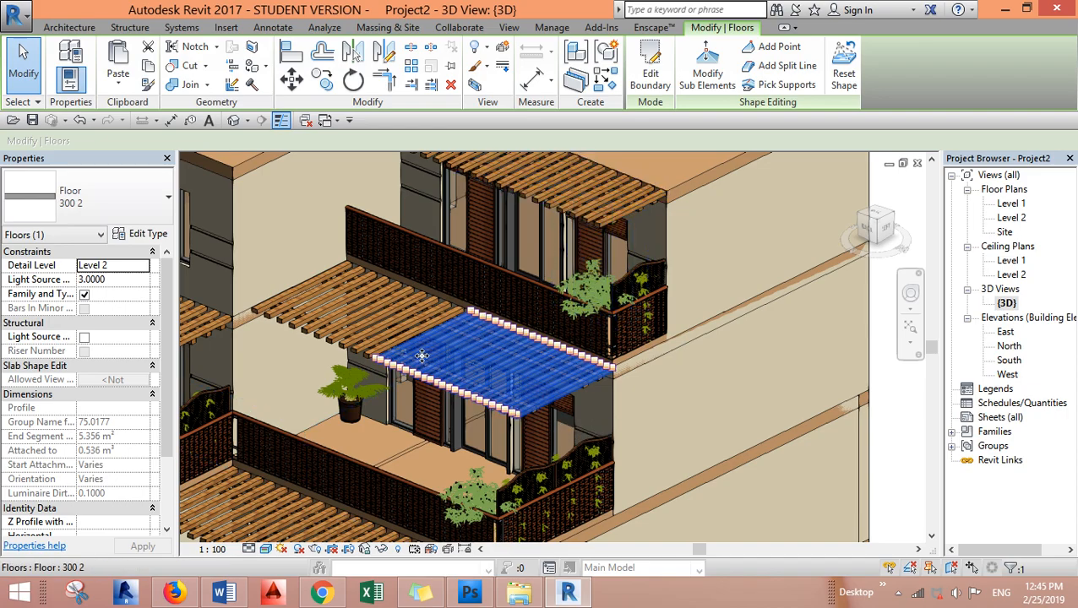
ctrl+click(369, 354)
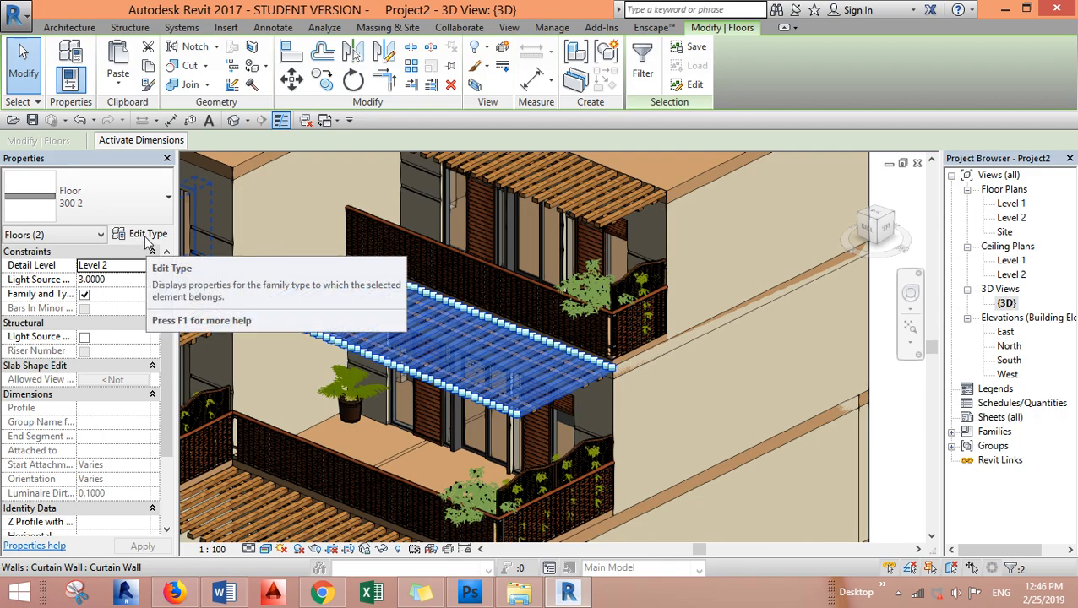
Duplicate the selected pergola sections' floor type under the name p.
click(153, 218)
click(153, 218)
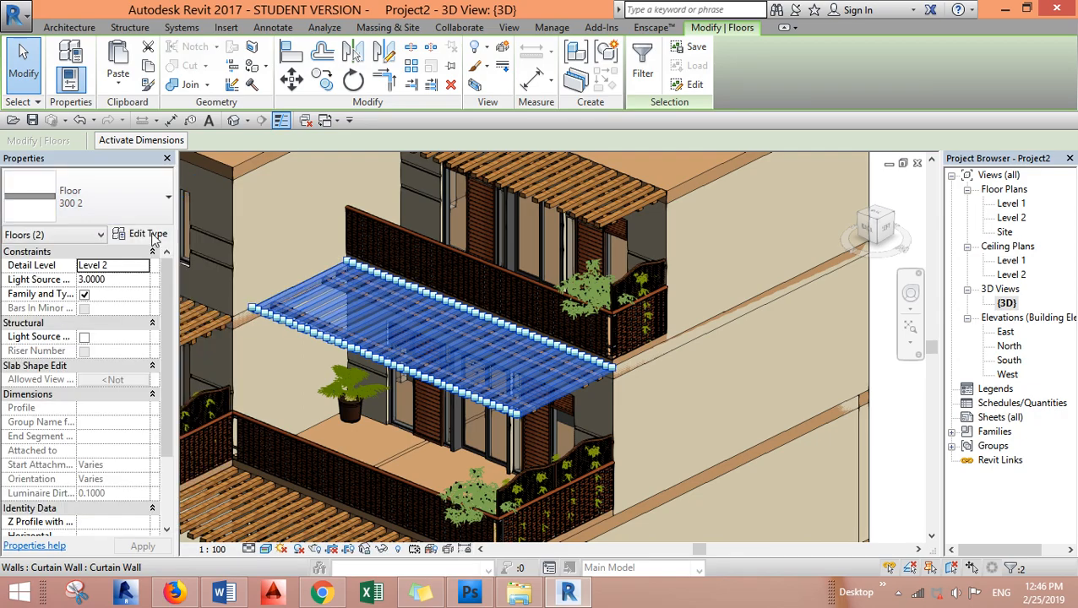
click(147, 234)
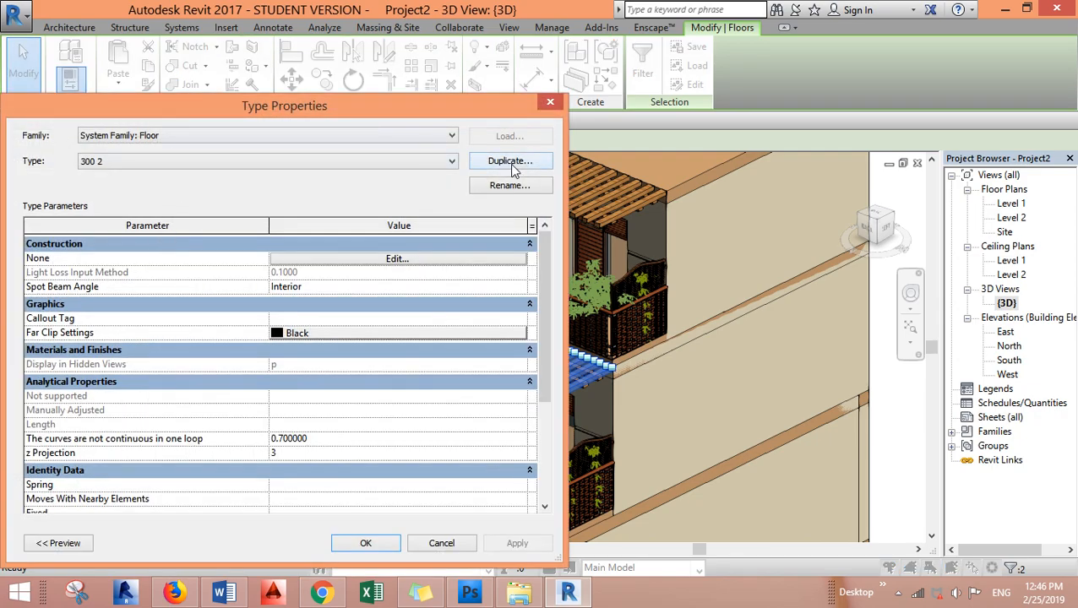
click(511, 162)
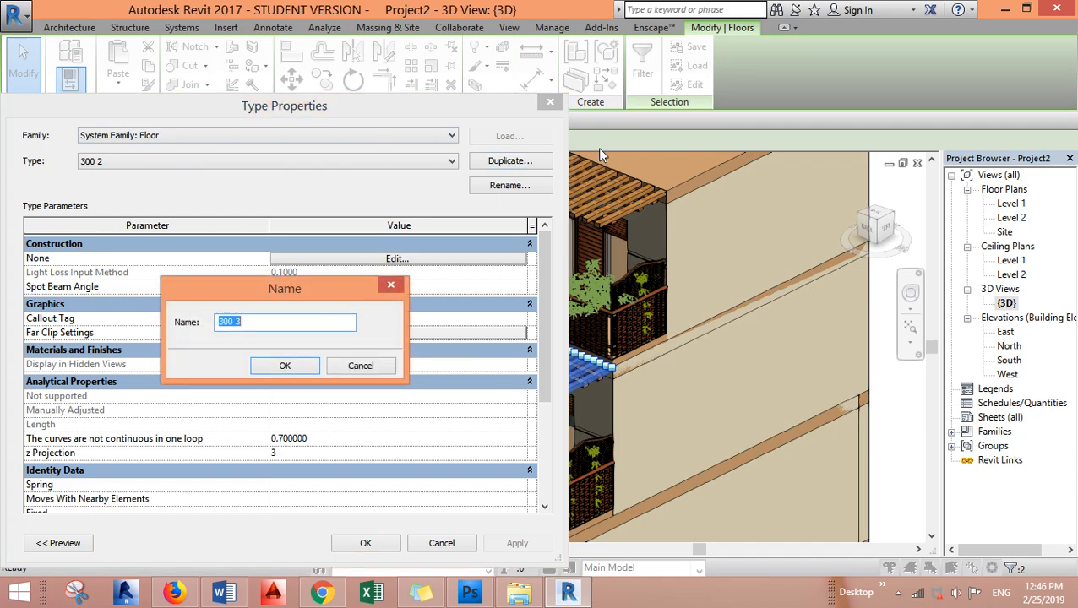
click(292, 366)
Assign the pergula material to the structure layer of the p floor type, confirm the changes and clear the selection.
click(396, 258)
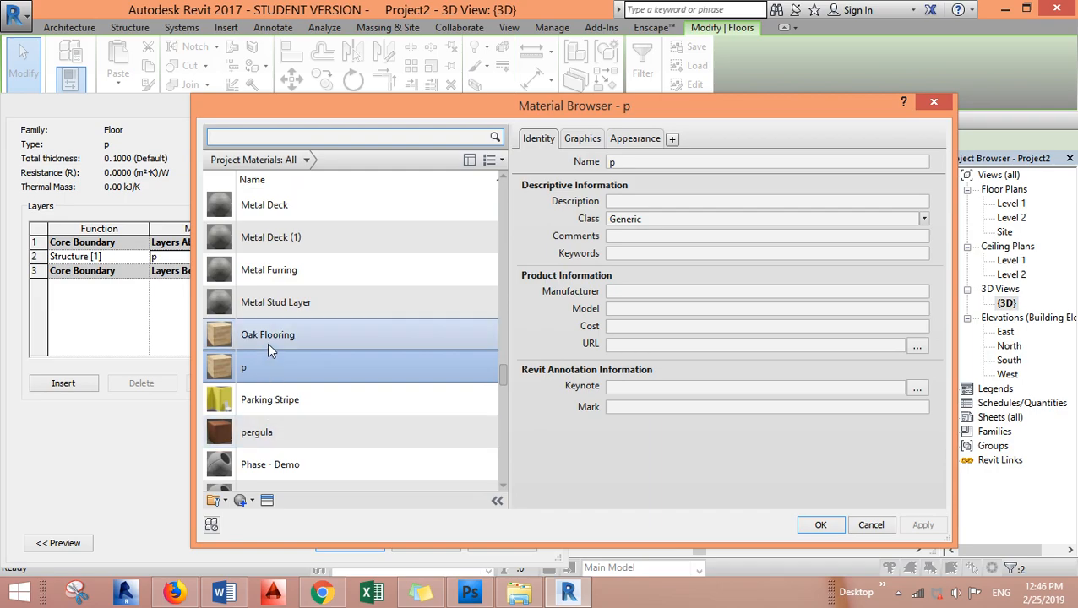
click(272, 429)
click(807, 531)
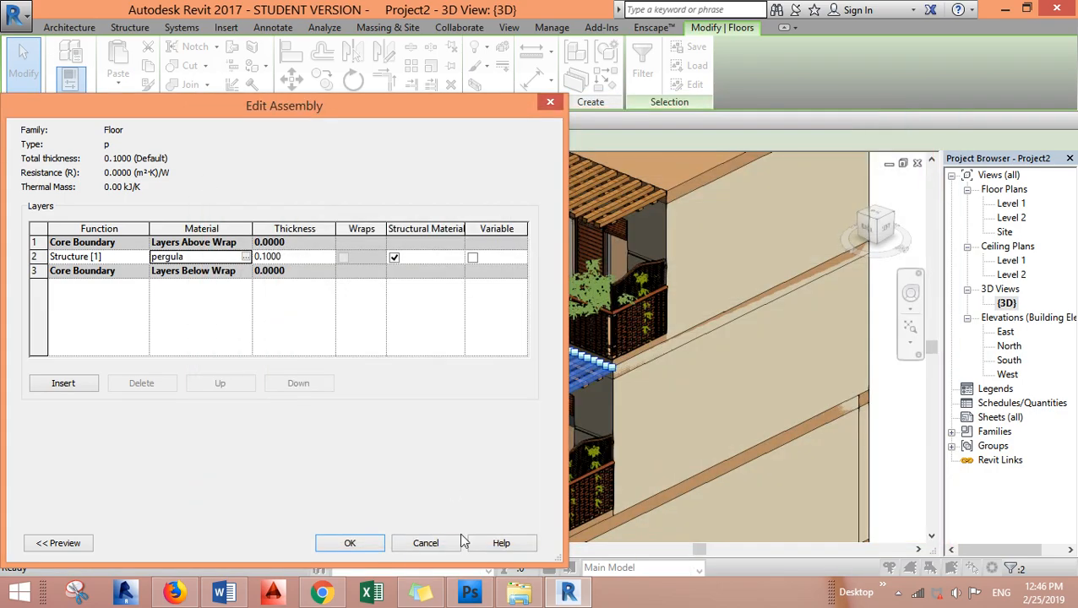
click(361, 547)
click(364, 541)
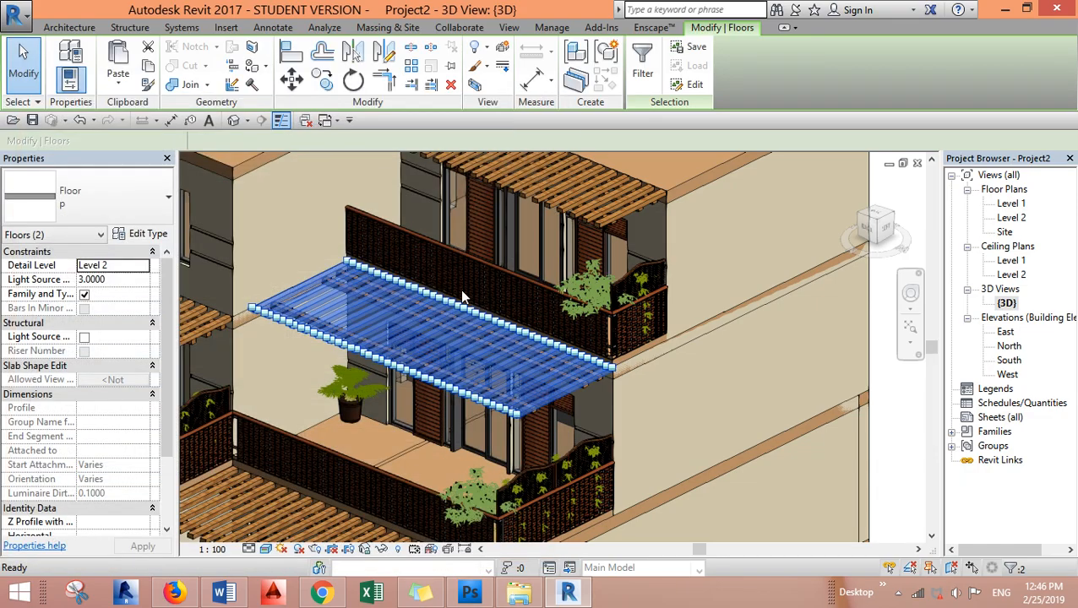
scroll(589, 422, down, 4)
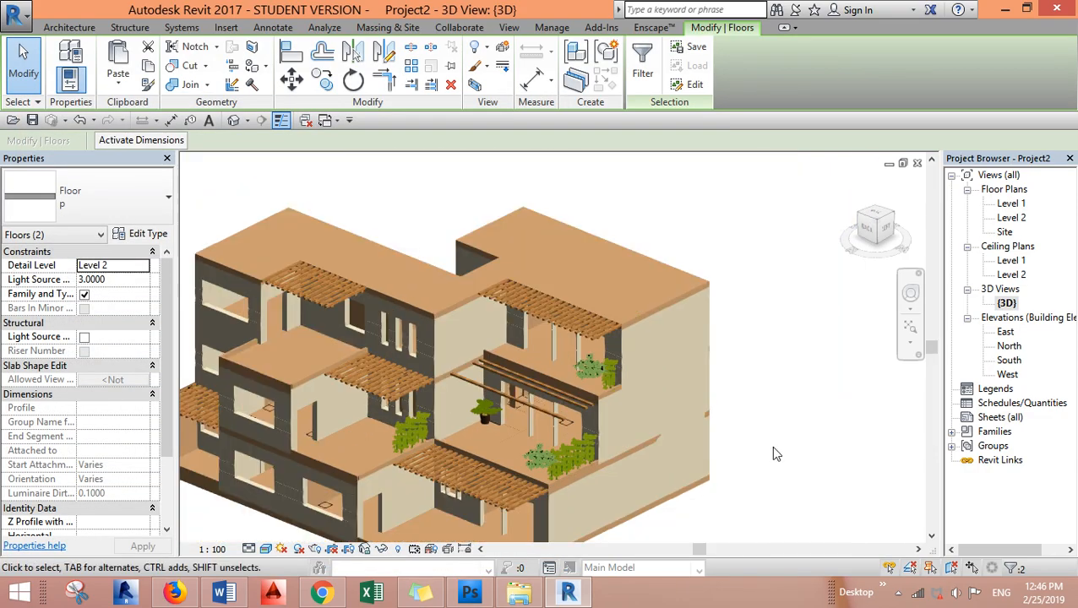
key(Escape)
Compare the floor types and wood colours of the recoloured pergola and the pergola on the balcony above it.
scroll(566, 420, up, 4)
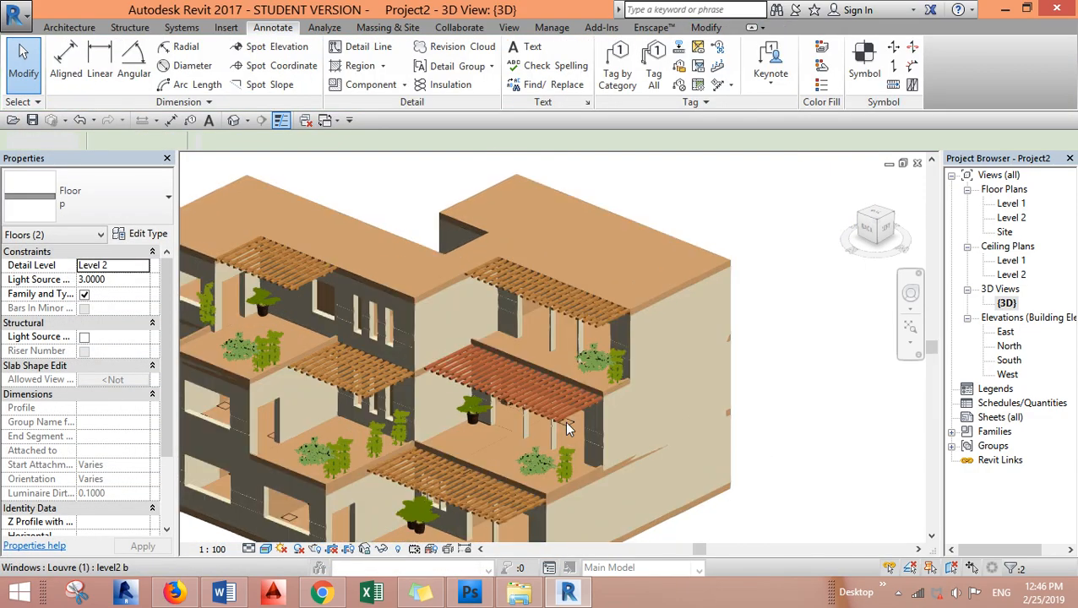
scroll(689, 427, down, 4)
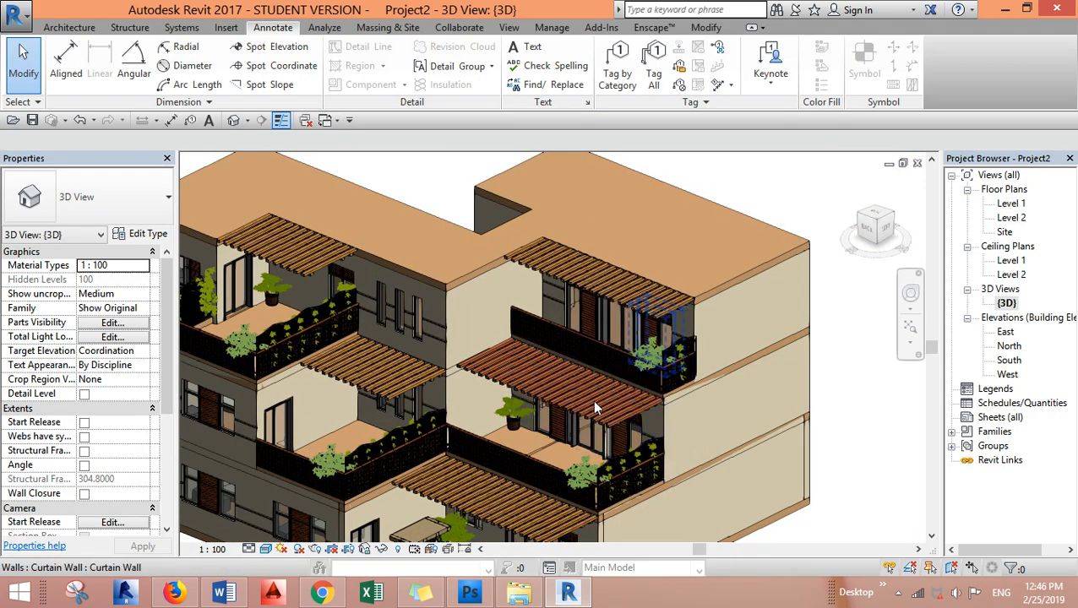
click(623, 407)
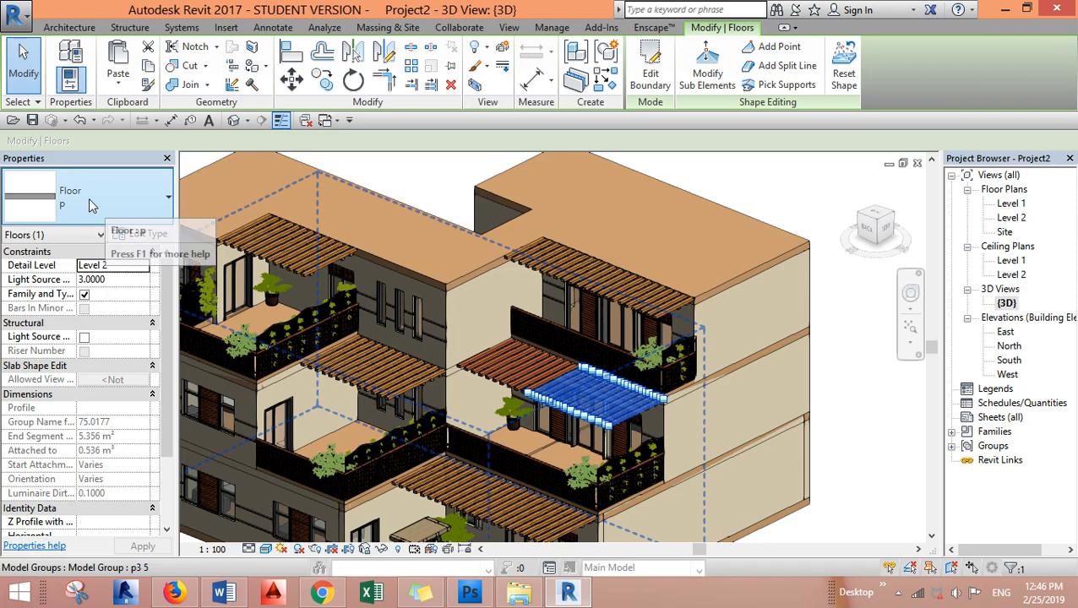
click(672, 308)
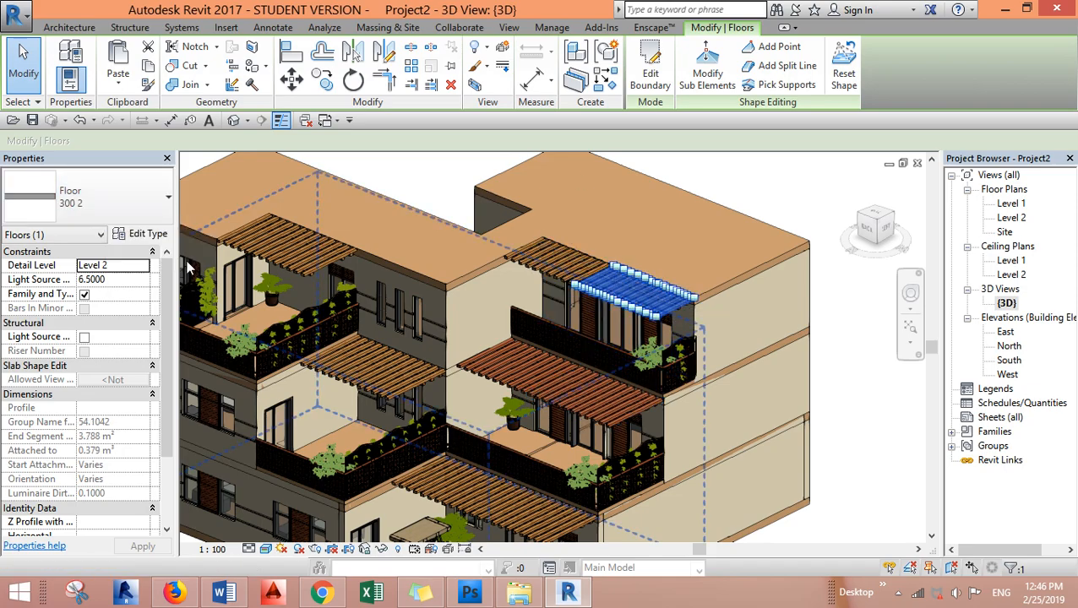
key(Escape)
scroll(576, 503, down, 5)
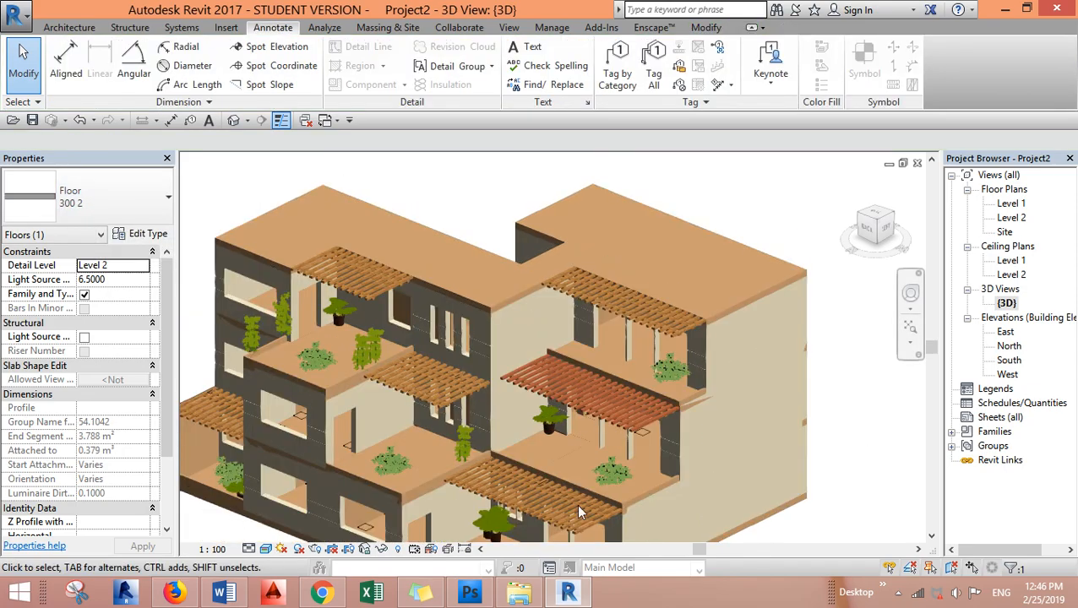
scroll(501, 490, up, 10)
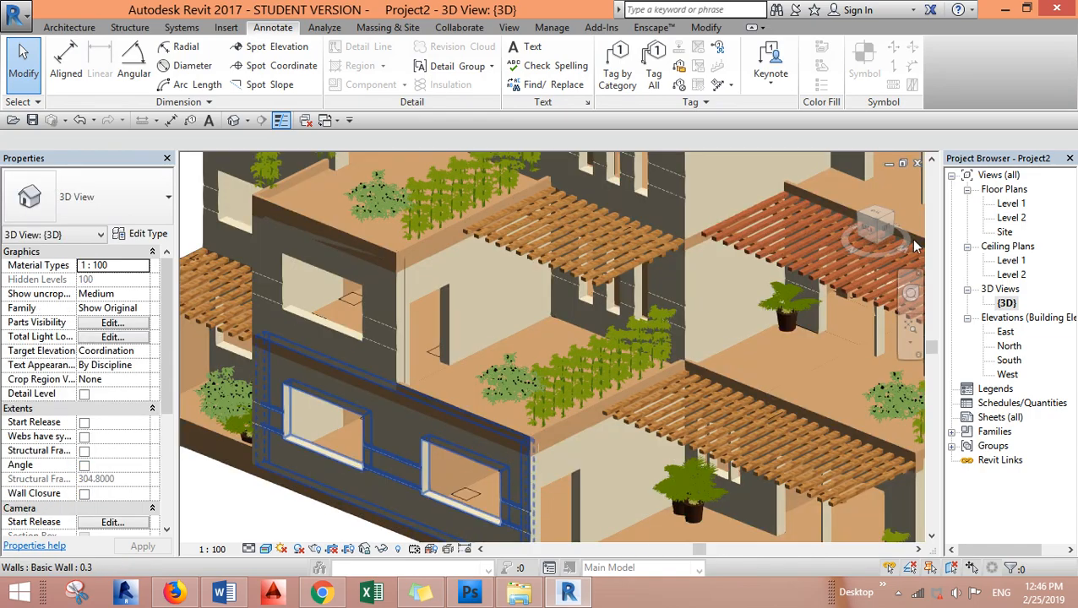